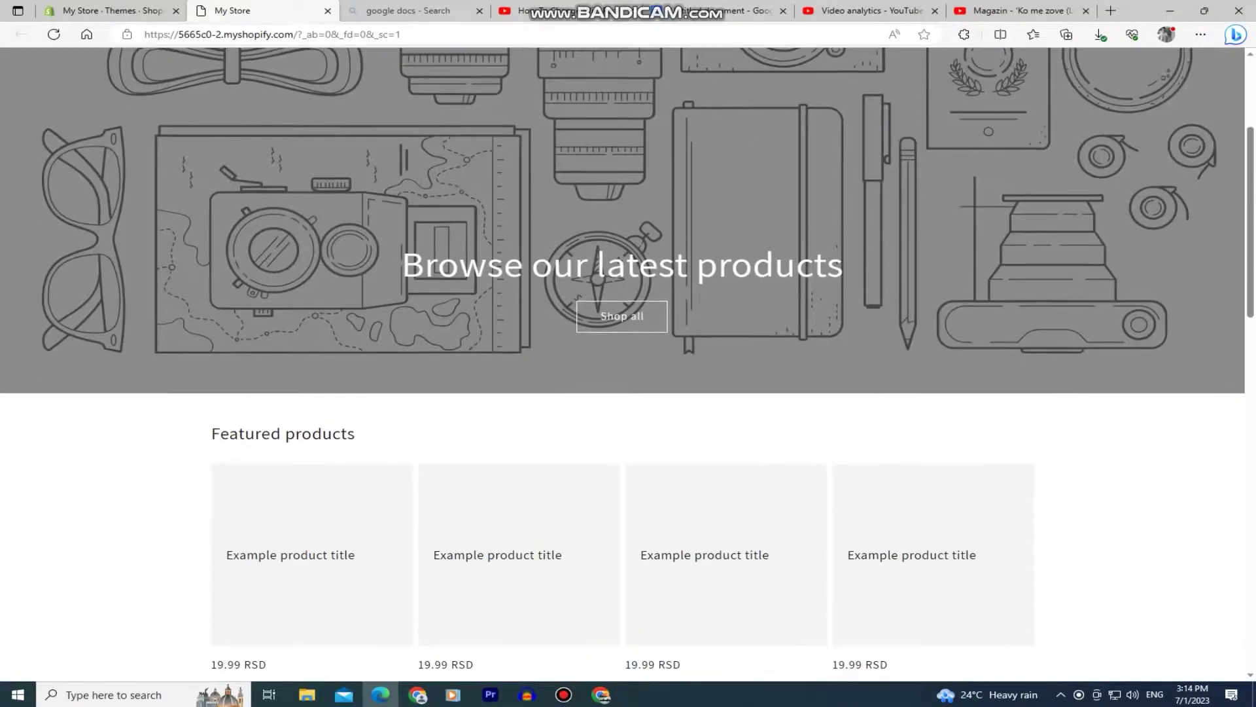
# - Scroll down the live storefront homepage past the looping ocean video
pyautogui.scroll(-9, 628, 353)
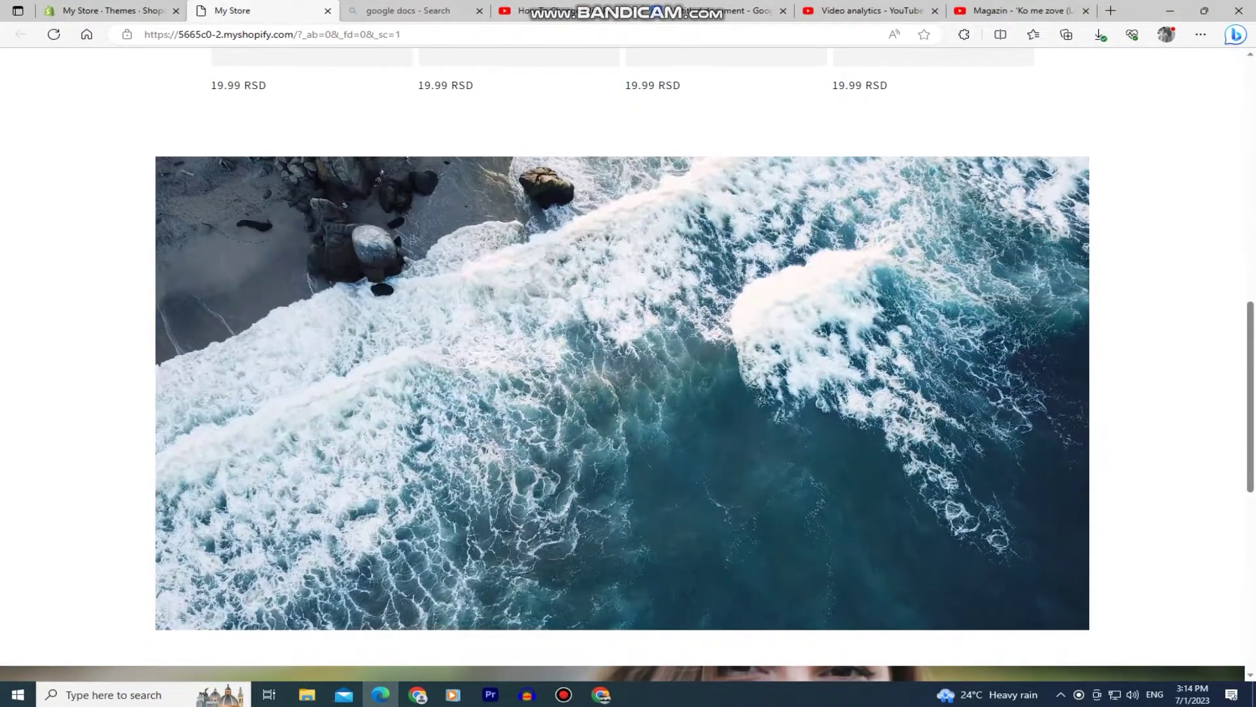
pyautogui.scroll(-1, 628, 354)
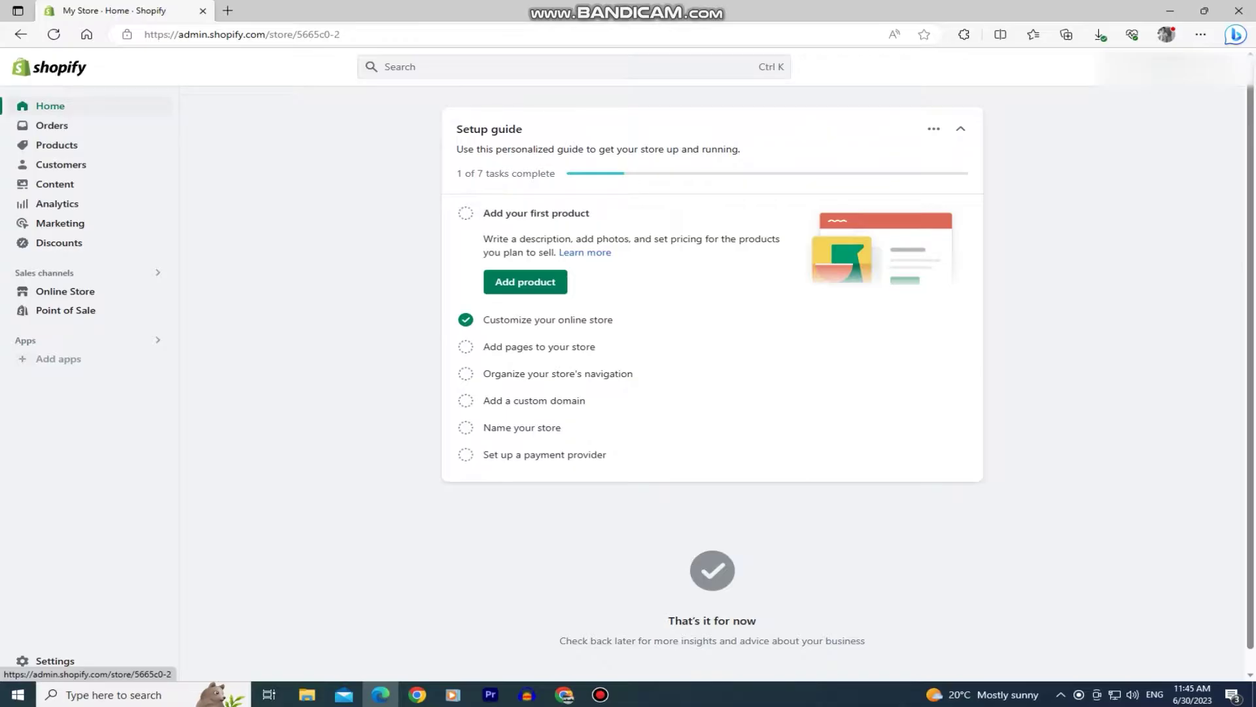
# - Upload the 'video (2160p)' MP4 from Downloads to Content > Files
pyautogui.click(83, 188)
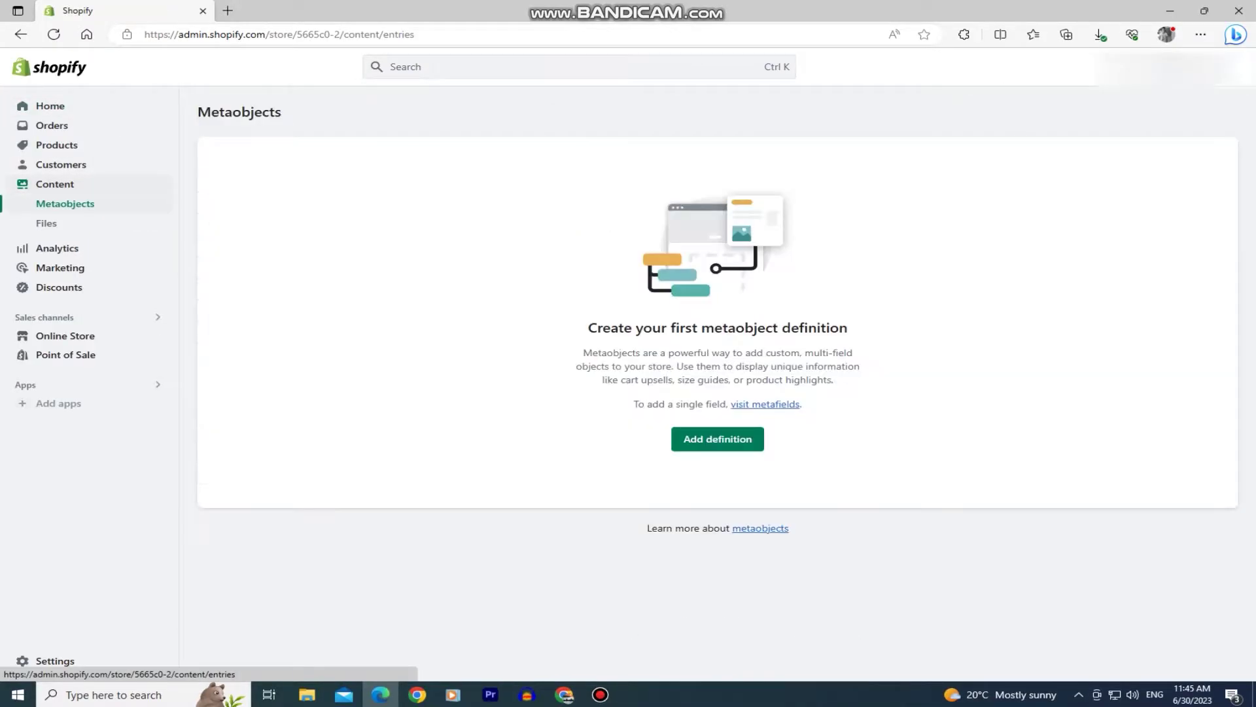
pyautogui.click(72, 223)
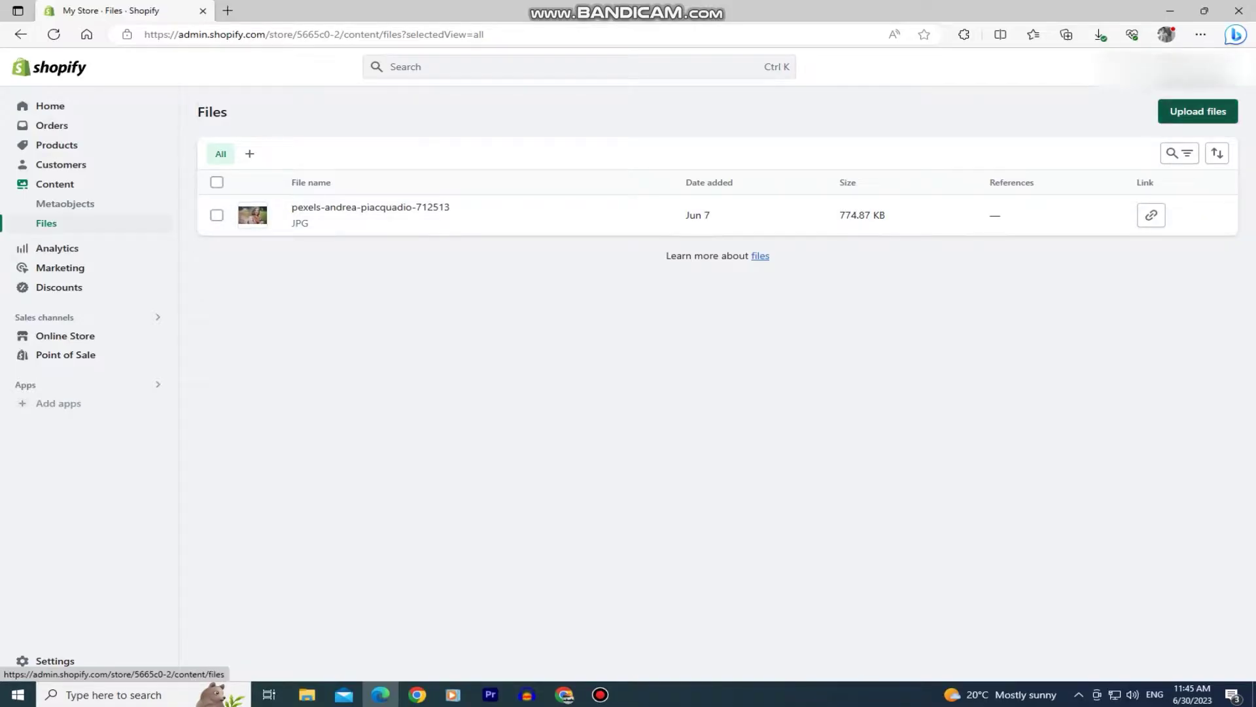
pyautogui.click(1198, 111)
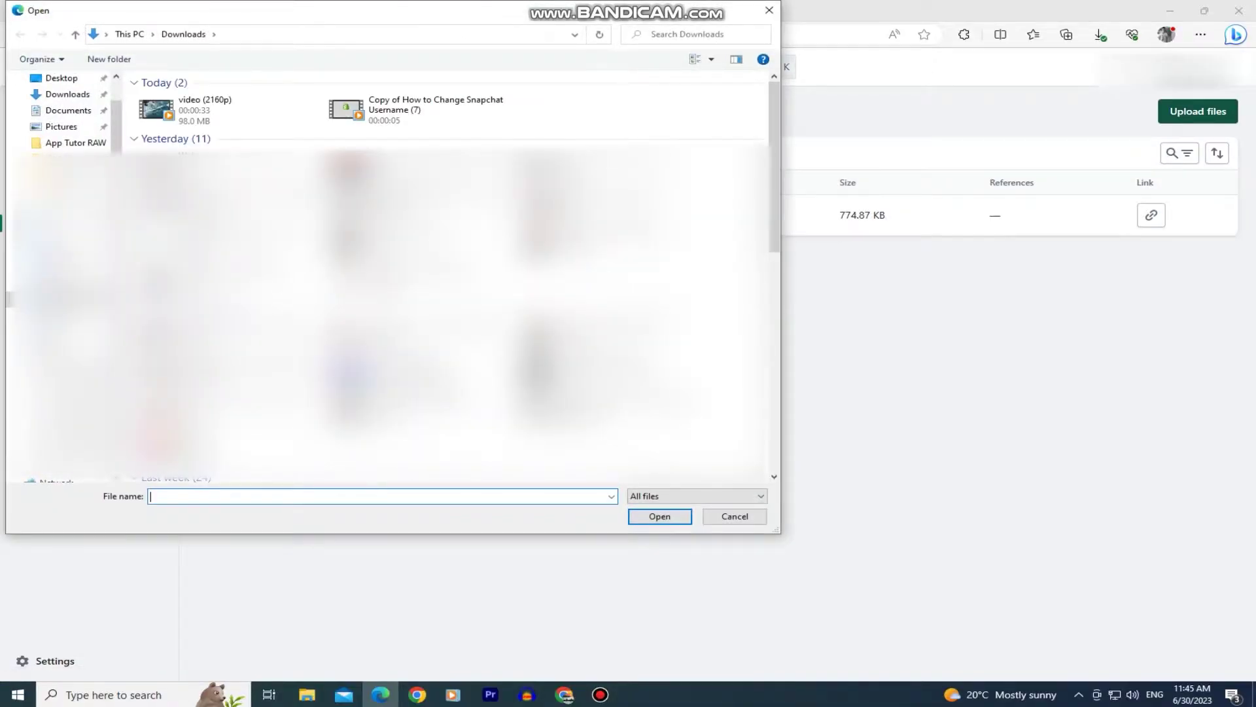
pyautogui.click(203, 109)
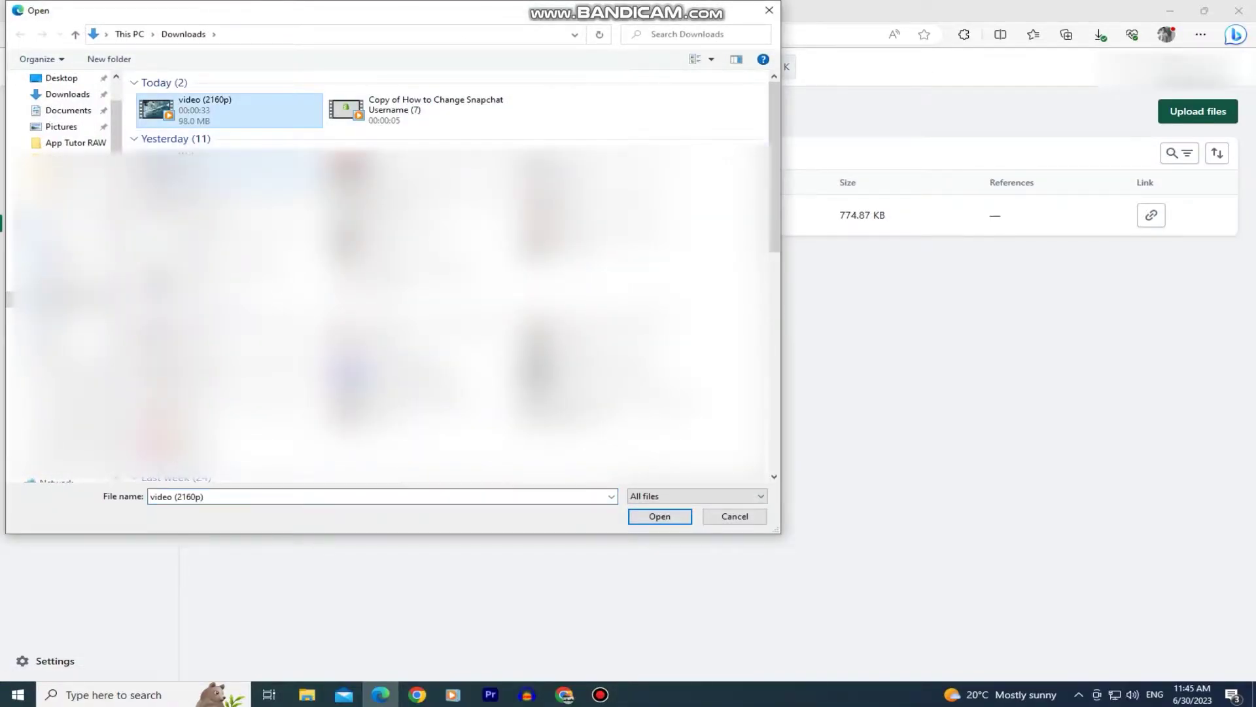
pyautogui.press('Return')
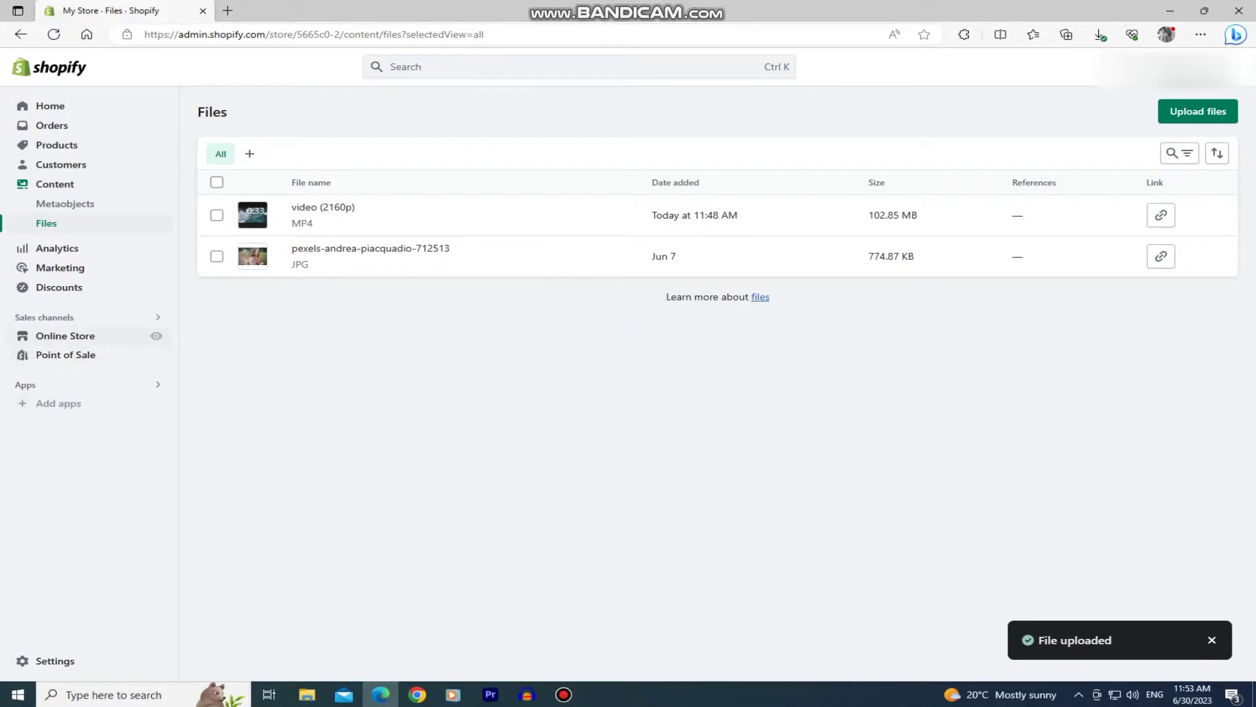
# - Open the Dawn theme editor and add a Custom Liquid section to the home page template
pyautogui.click(65, 336)
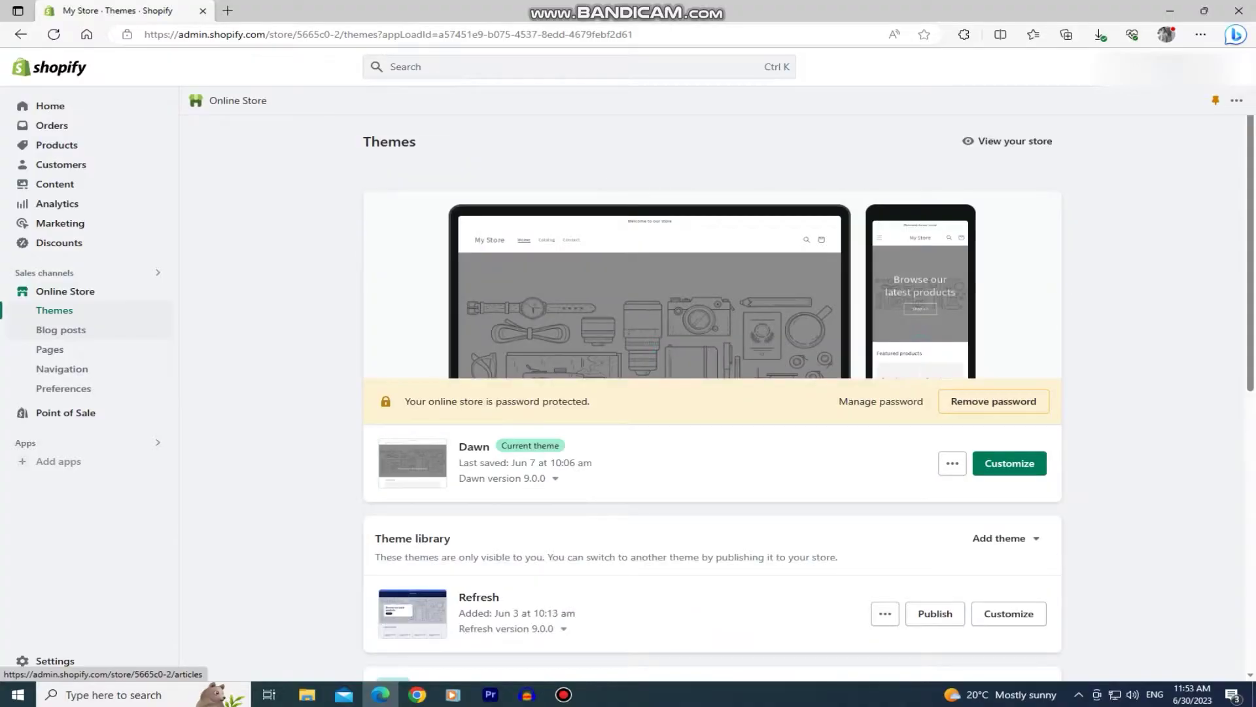
pyautogui.click(1010, 462)
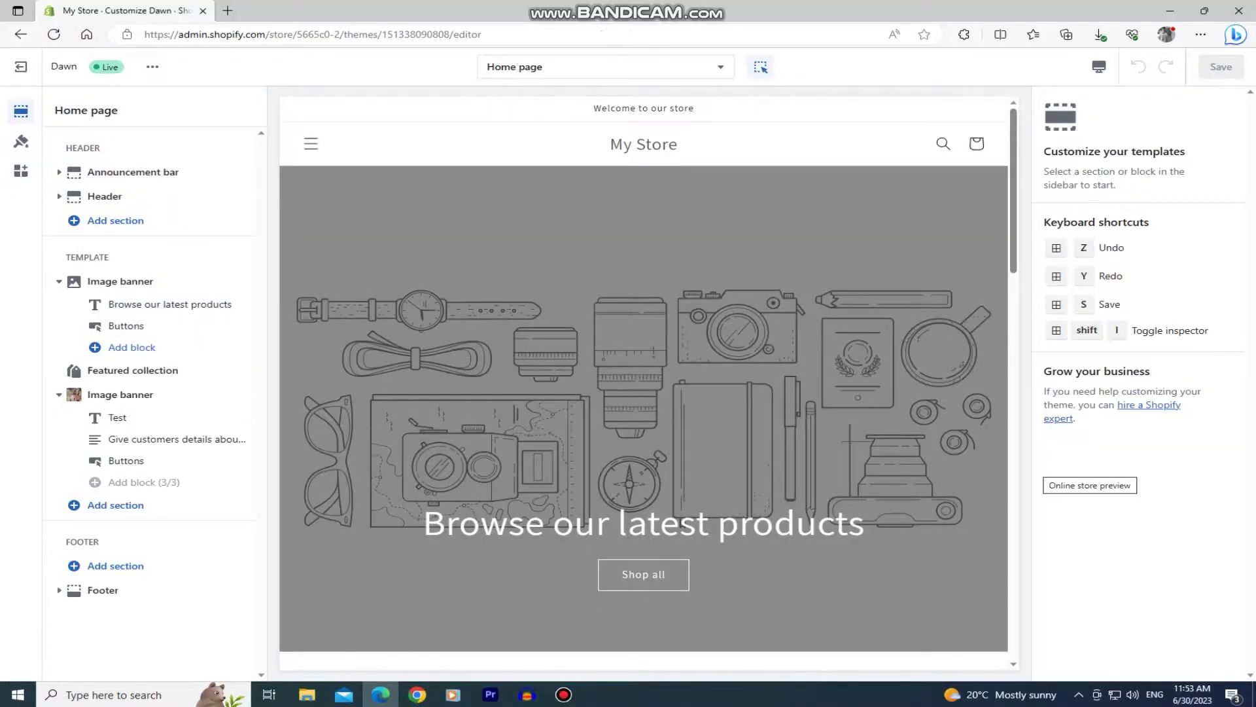
pyautogui.click(115, 505)
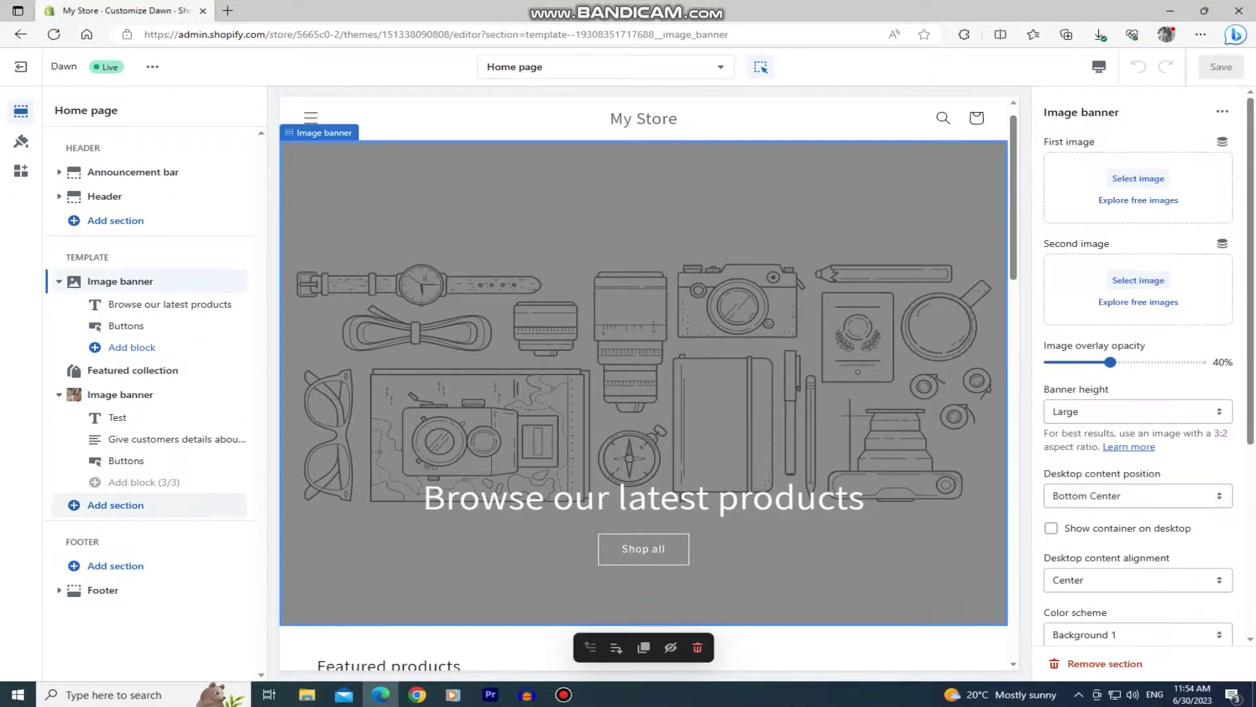
pyautogui.click(115, 505)
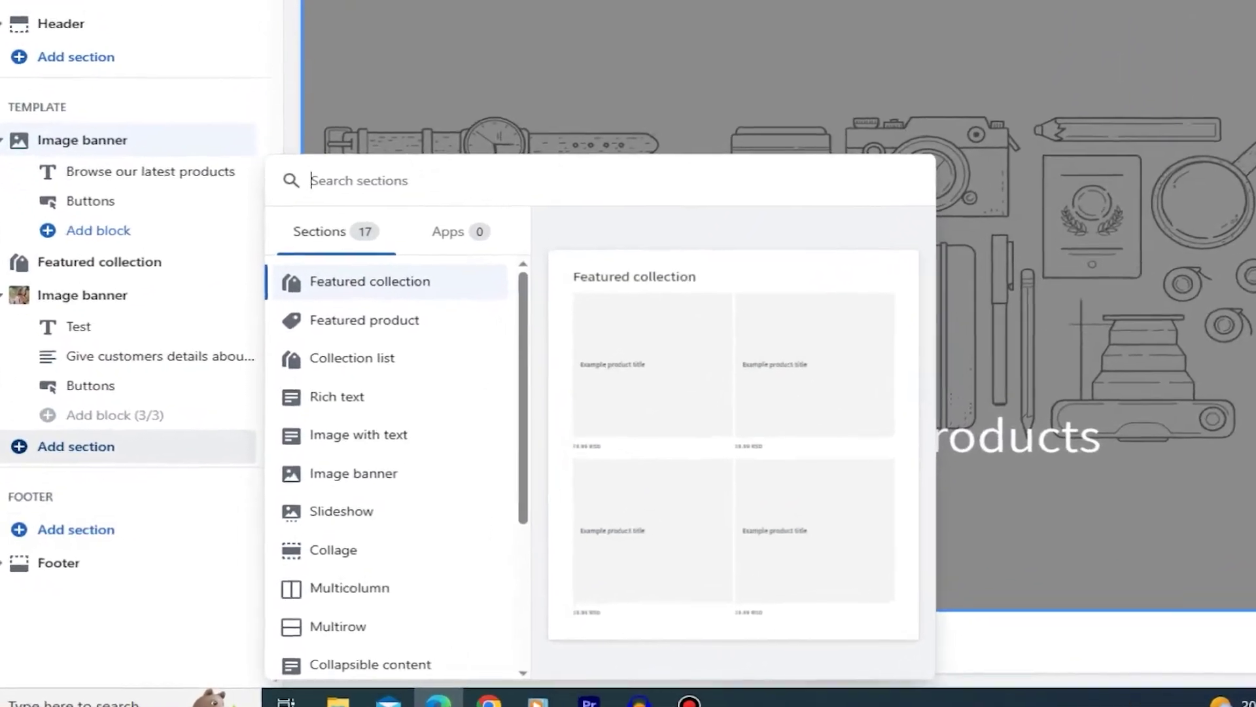
pyautogui.press('Down')
pyautogui.press('Down')
pyautogui.press('Down')
pyautogui.press('Down')
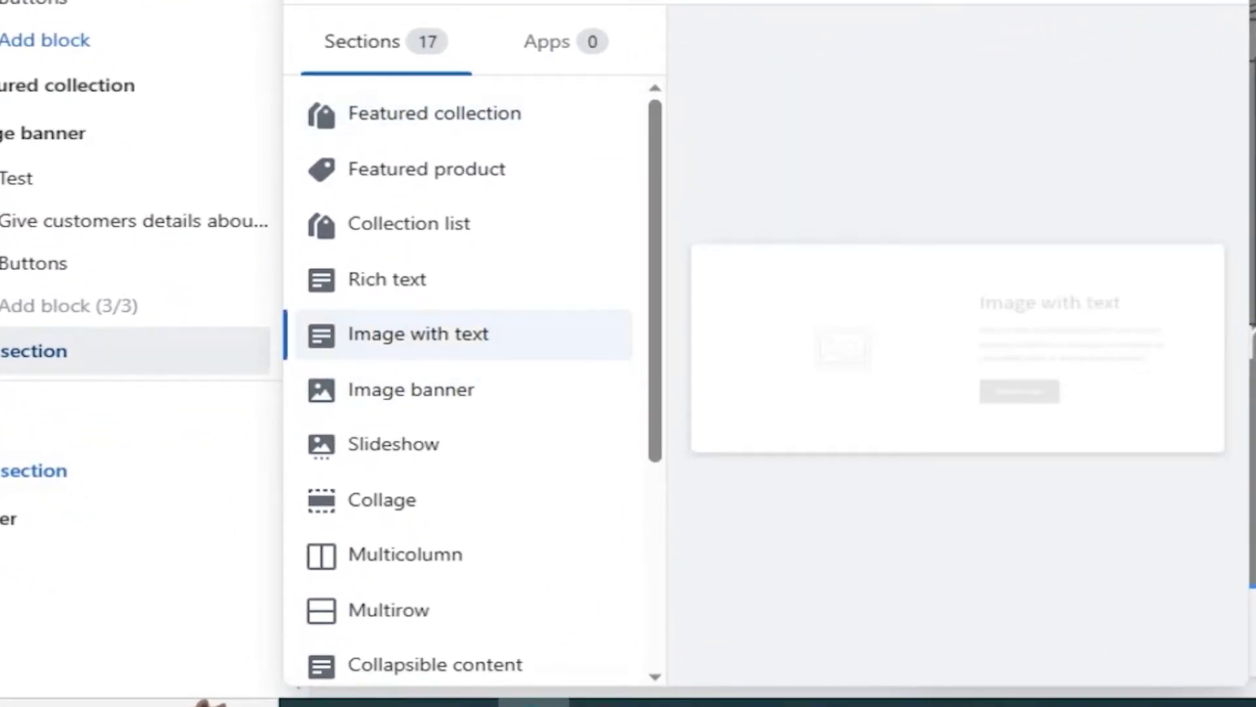
pyautogui.press('Down')
pyautogui.scroll(-3, 458, 379)
pyautogui.scroll(-3, 458, 380)
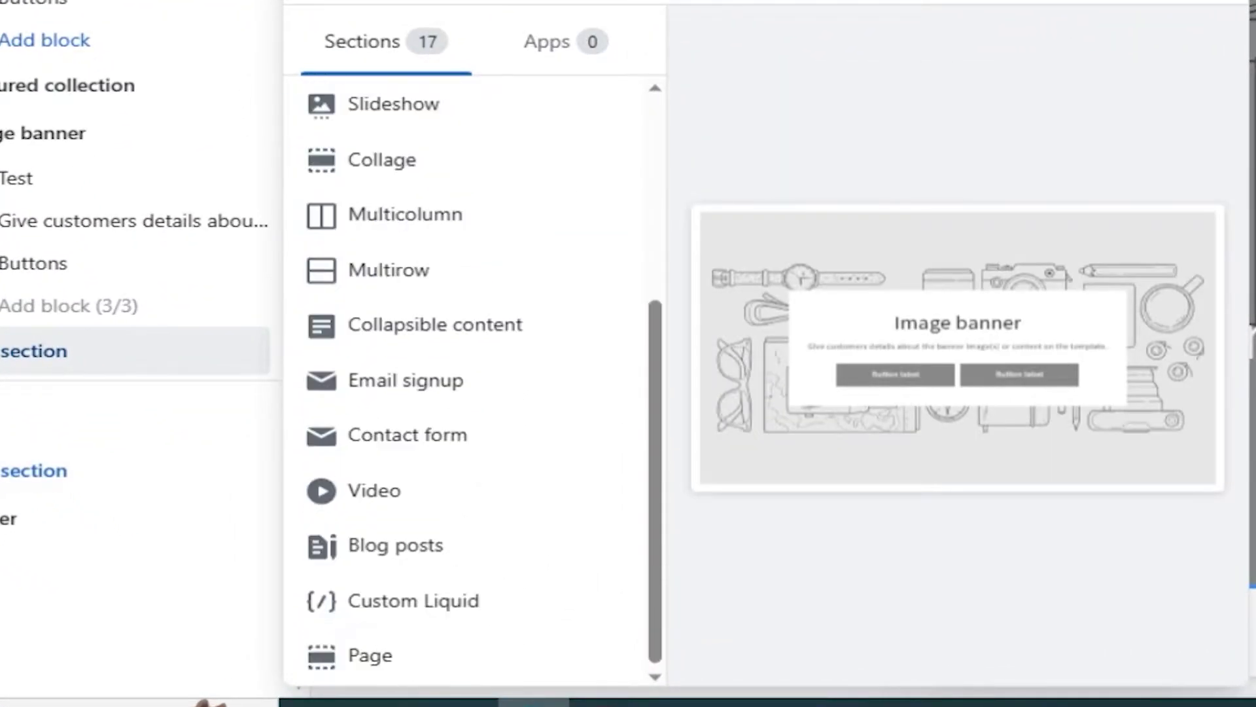
pyautogui.press('Down')
pyautogui.press('Down')
pyautogui.press('Down')
pyautogui.press('Down')
pyautogui.press('Down')
pyautogui.press('Down')
pyautogui.press('Down')
pyautogui.press('Down')
pyautogui.press('Down')
pyautogui.press('Down')
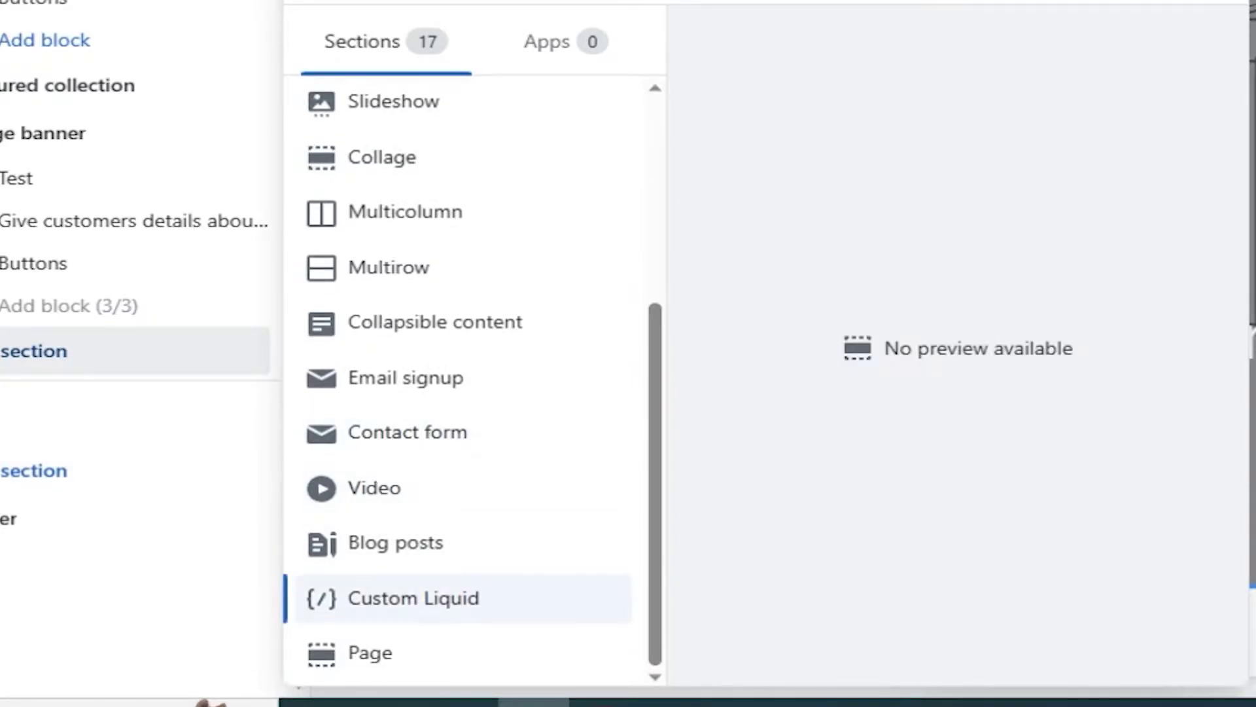
pyautogui.press('Return')
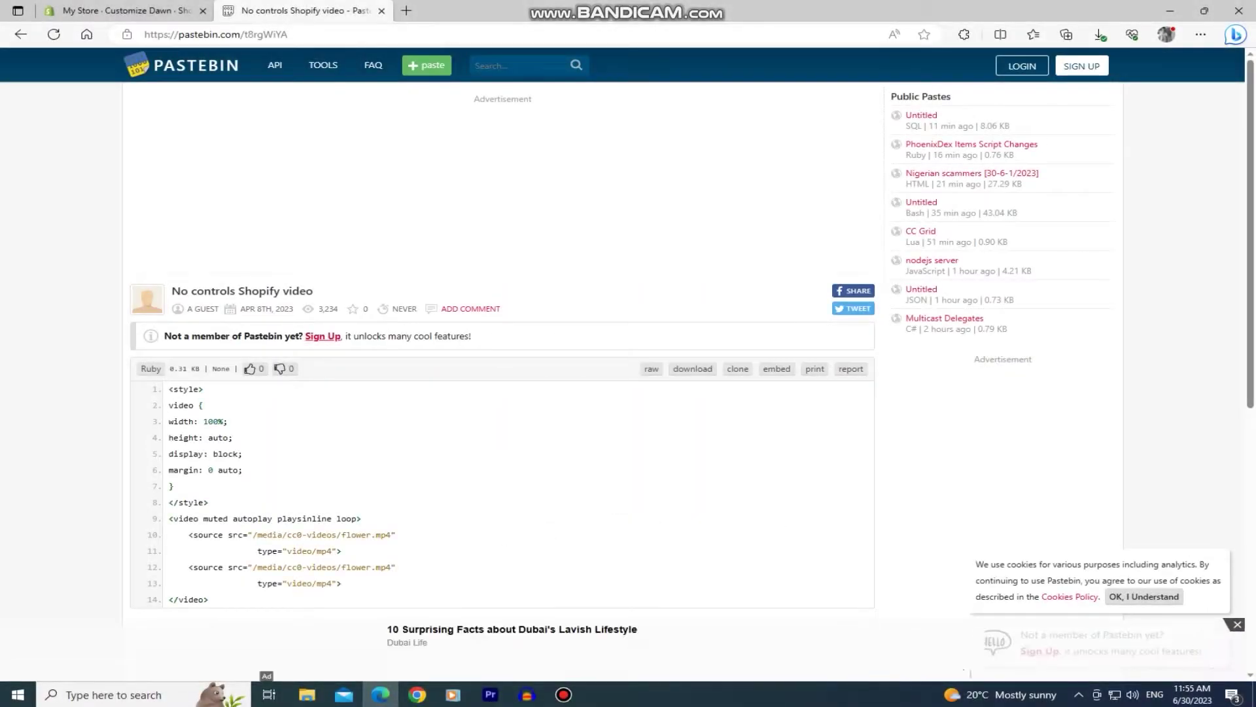
# - Select and copy all 14 lines of video code from the 'No controls Shopify video' paste
pyautogui.scroll(-1, 503, 340)
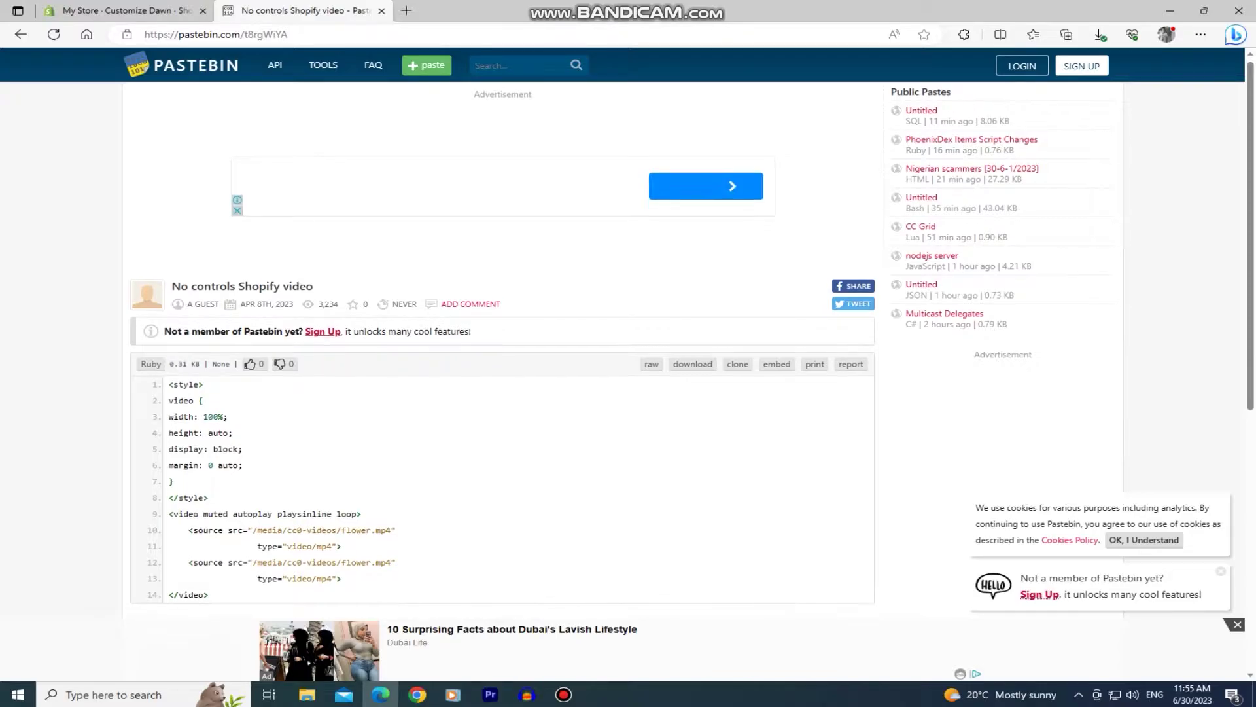
pyautogui.scroll(-1, 503, 341)
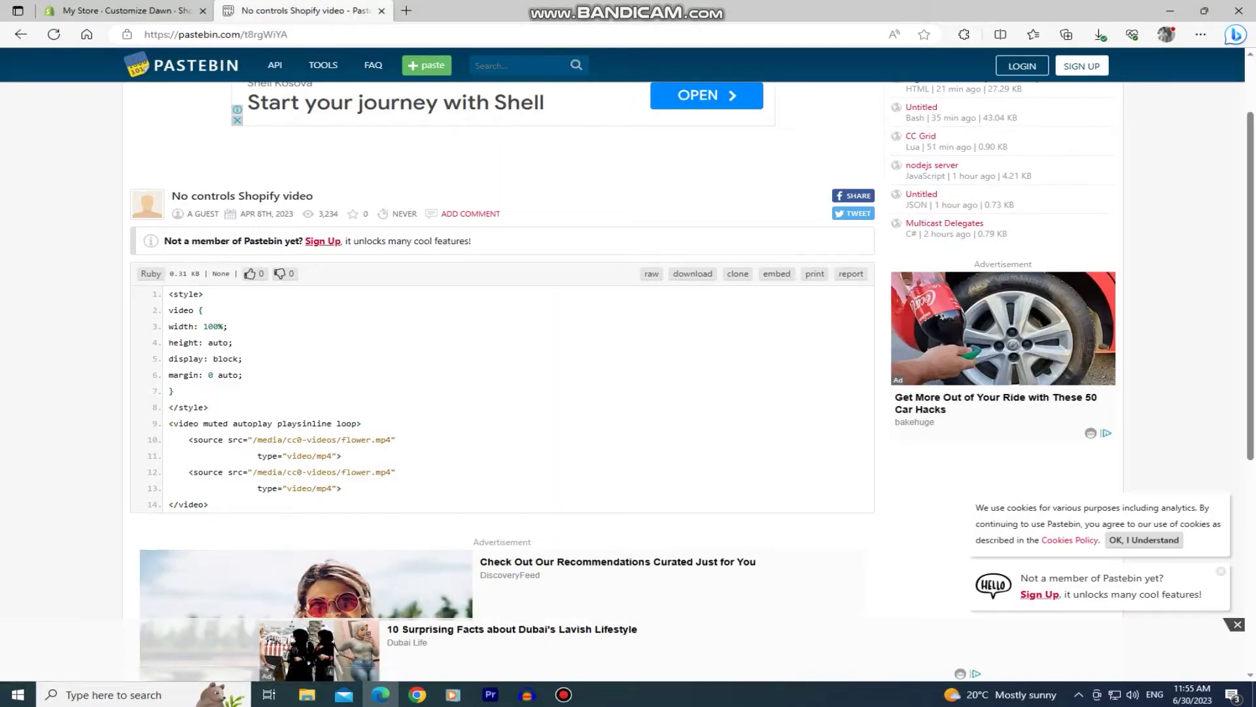
pyautogui.moveTo(168, 293); pyautogui.dragTo(209, 504)
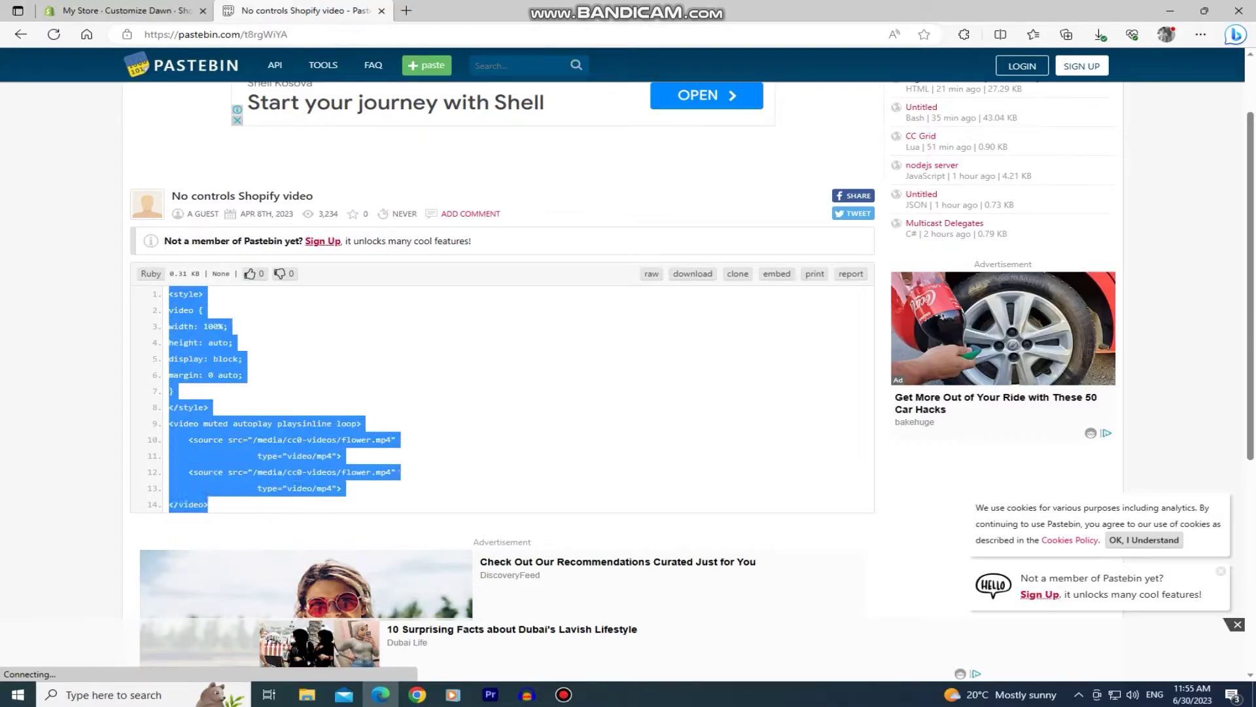
pyautogui.click(208, 505)
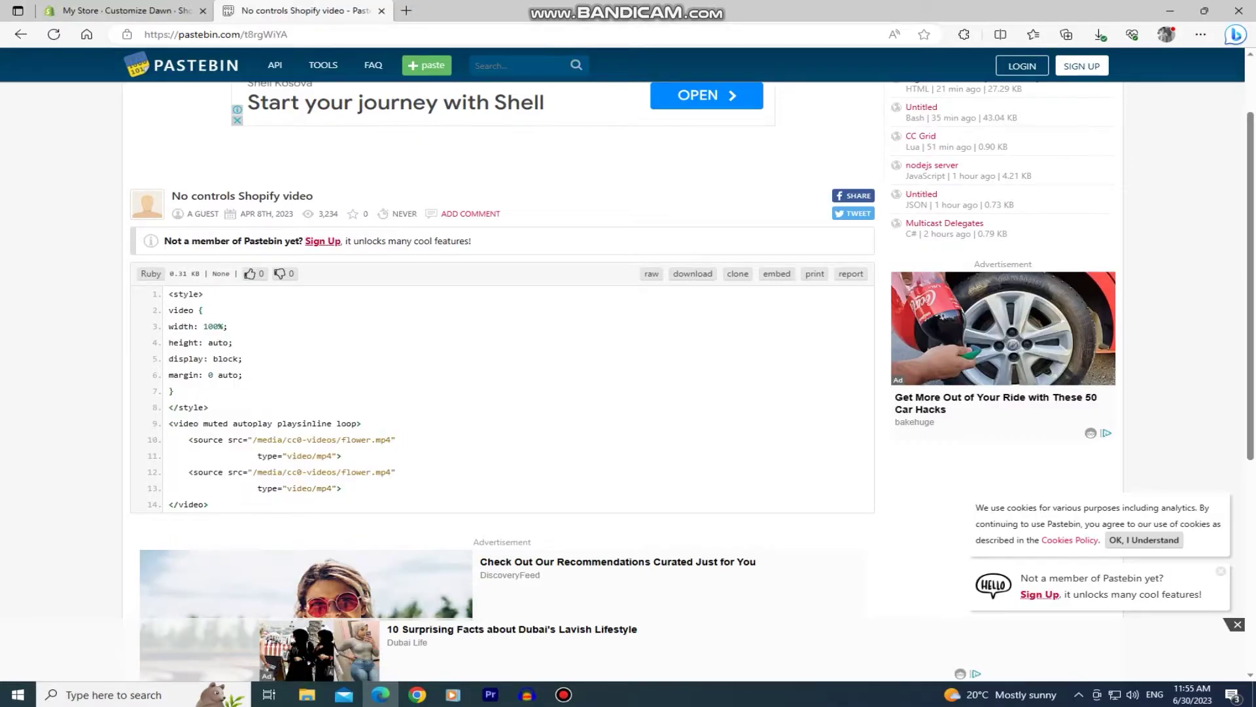
# - Paste the copied video code into the Custom Liquid section's code box
pyautogui.hotkey('ctrl', 'Tab')
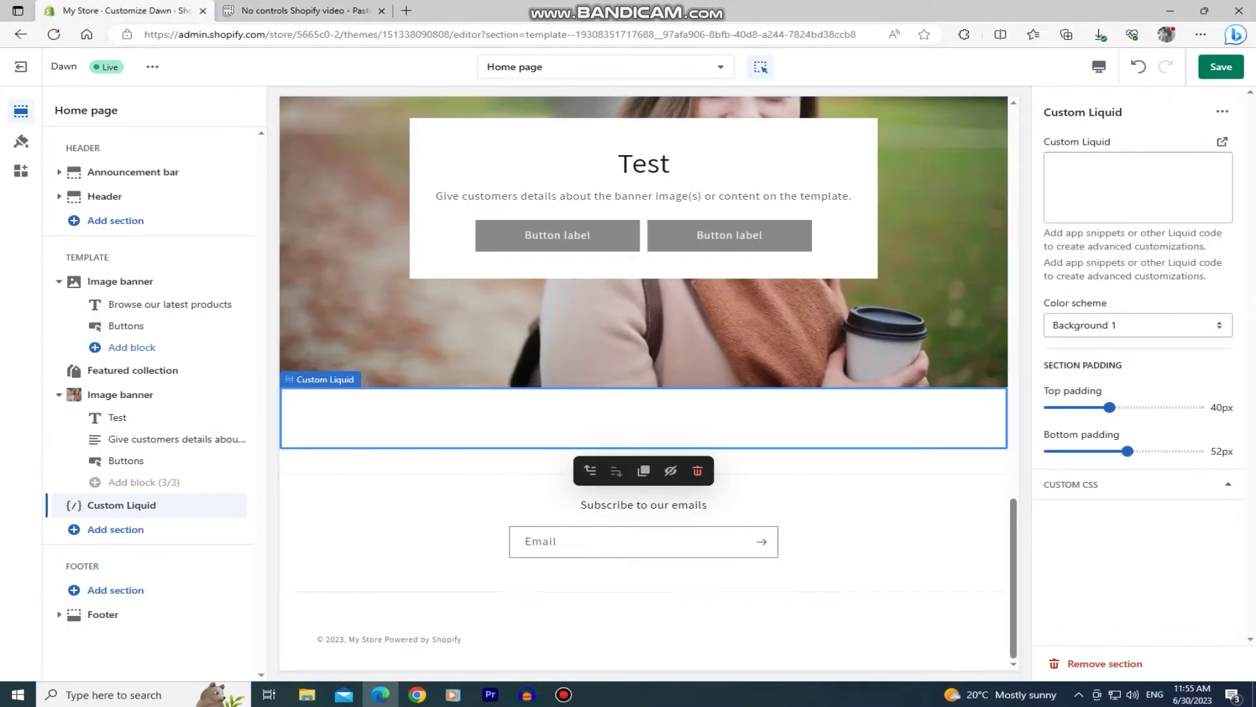
pyautogui.click(1047, 196)
pyautogui.hotkey('ctrl', 'v')
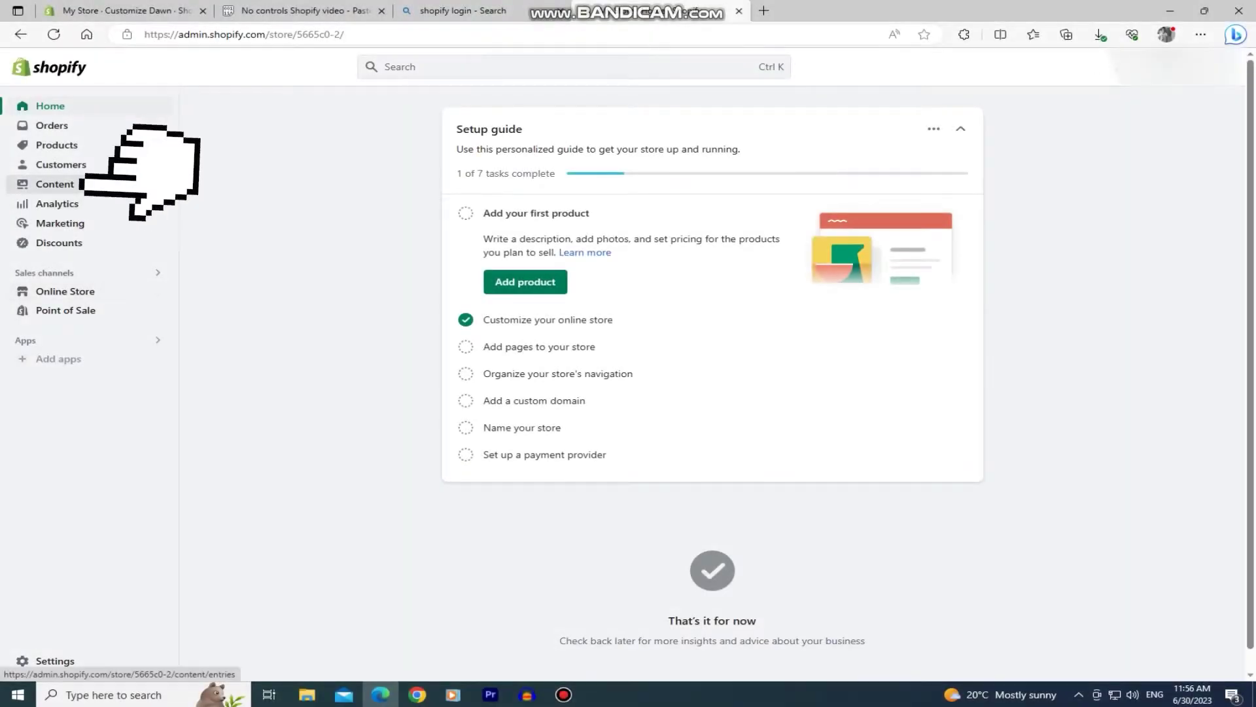
# - Copy the link to the uploaded 'video (2160p)' file from Content > Files
pyautogui.click(83, 184)
pyautogui.click(46, 224)
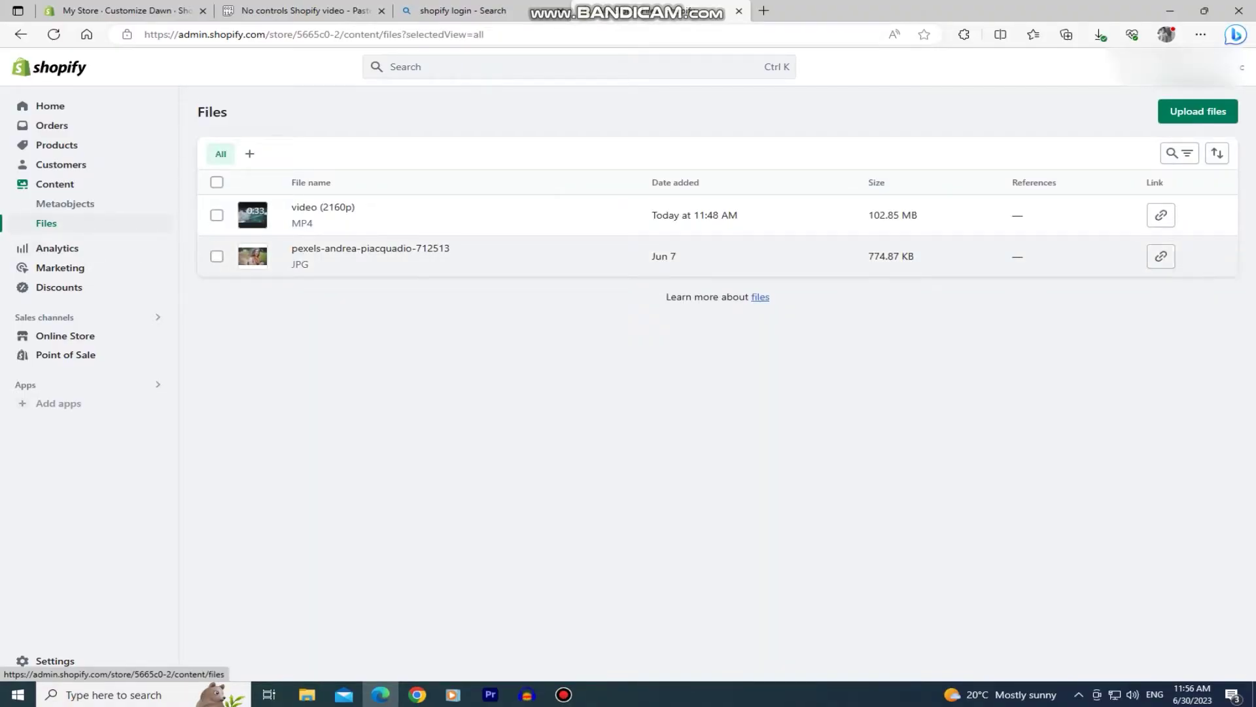
pyautogui.click(1157, 219)
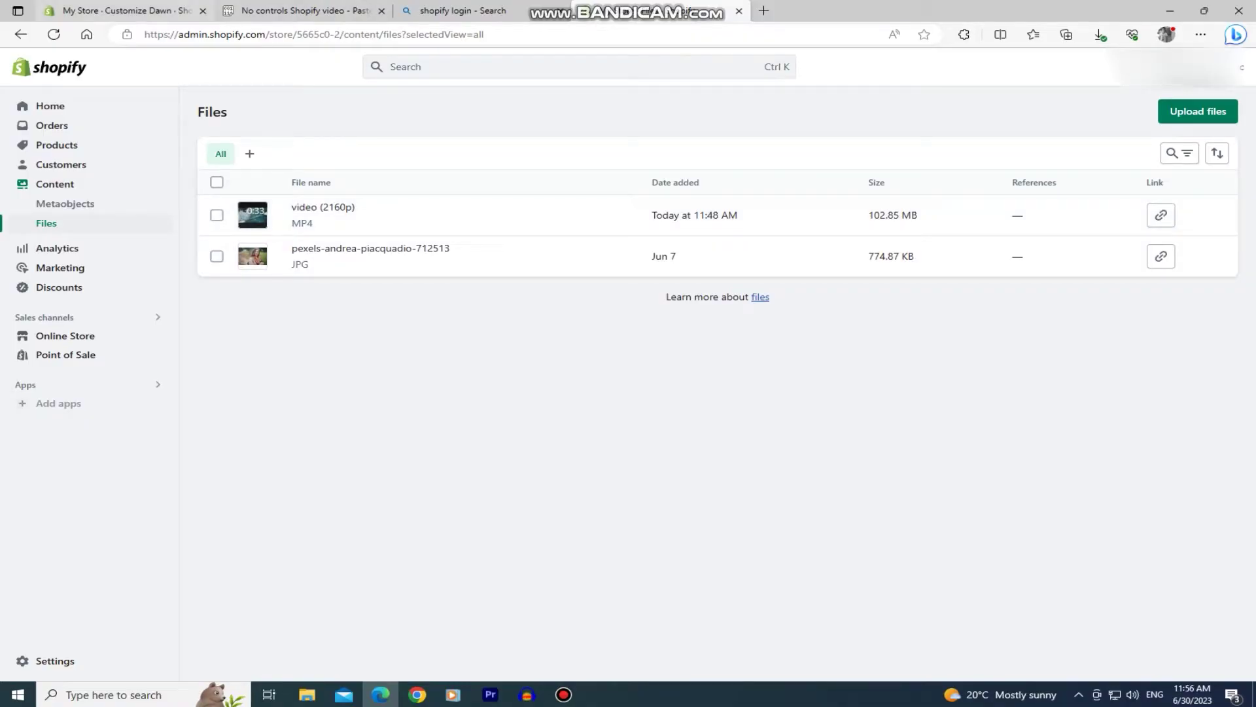
pyautogui.click(125, 11)
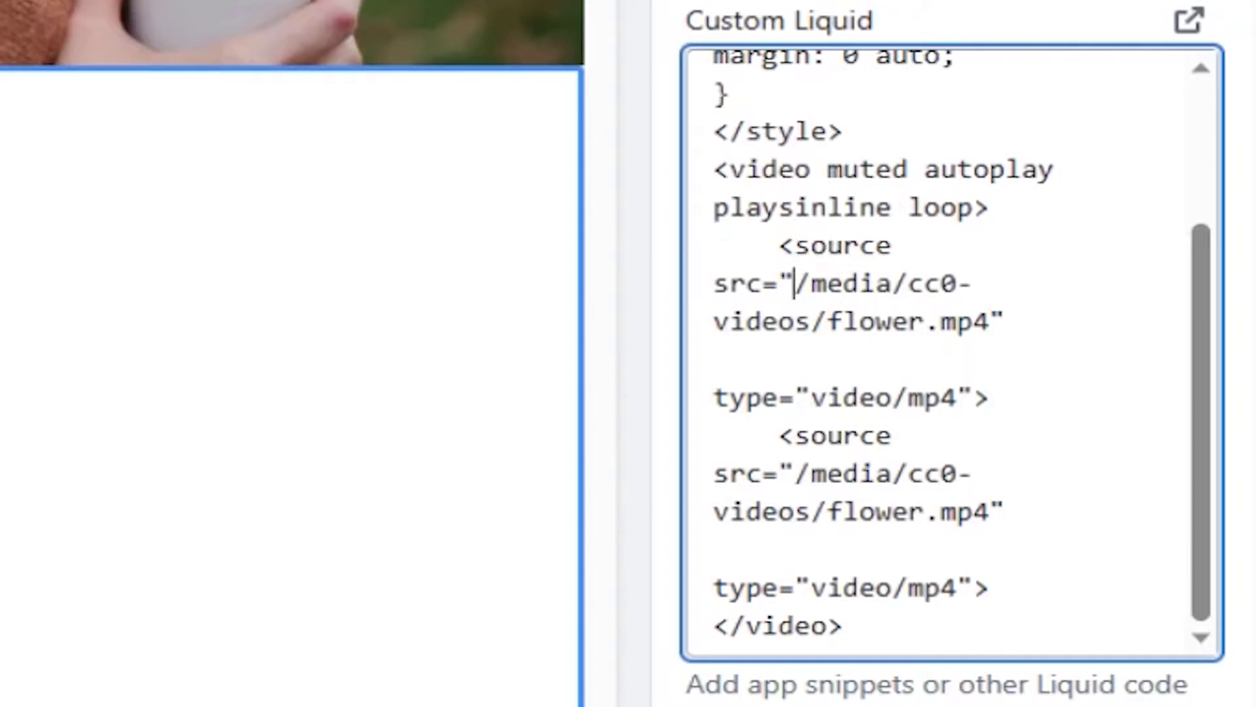
# - Replace both flower.mp4 source paths with the uploaded video's Shopify CDN link and save
pyautogui.moveTo(794, 283); pyautogui.dragTo(990, 321)
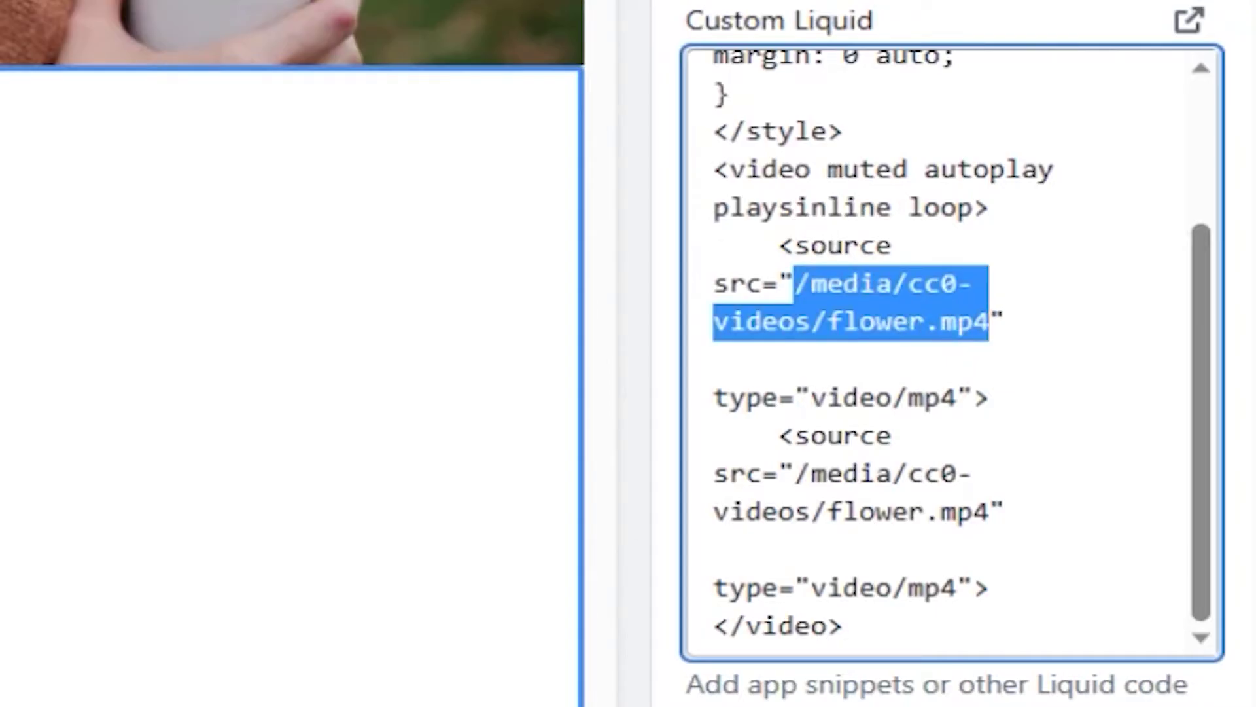
pyautogui.press('BackSpace')
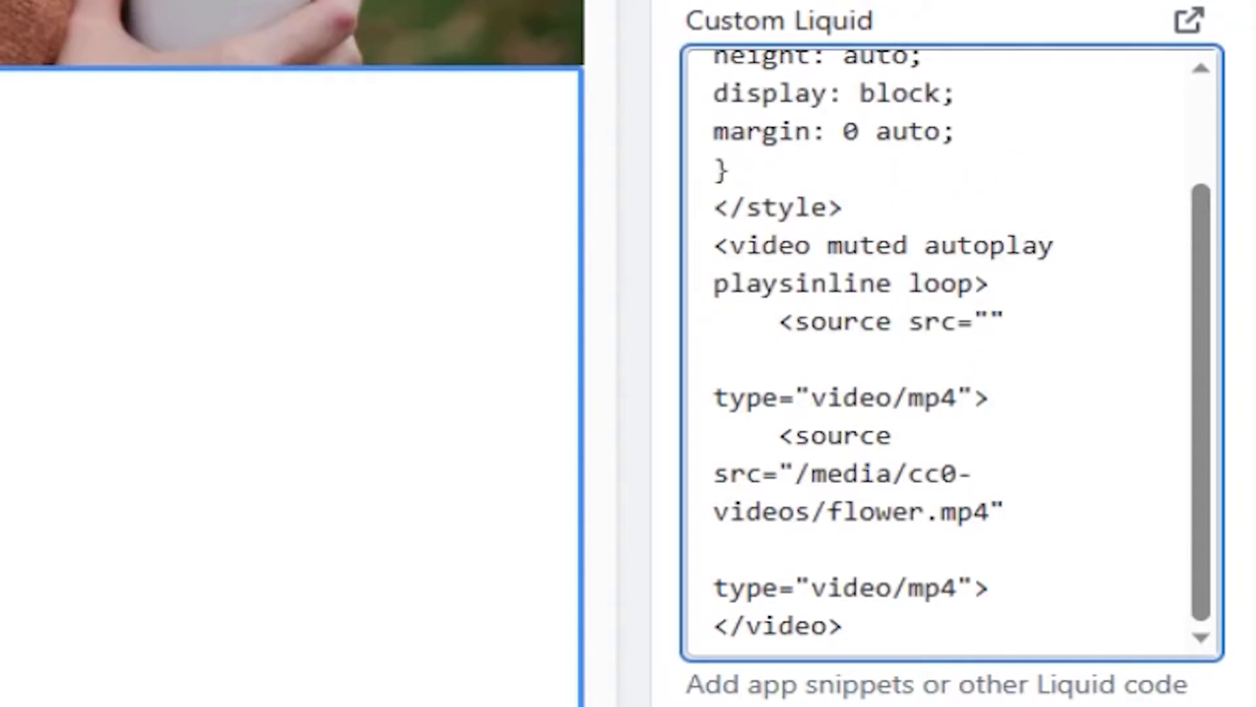
pyautogui.write('https://cdn.shopify.com/videos/c/o/v/e7c1a7f543734ea0b15392af59b0d8d8.mp4')
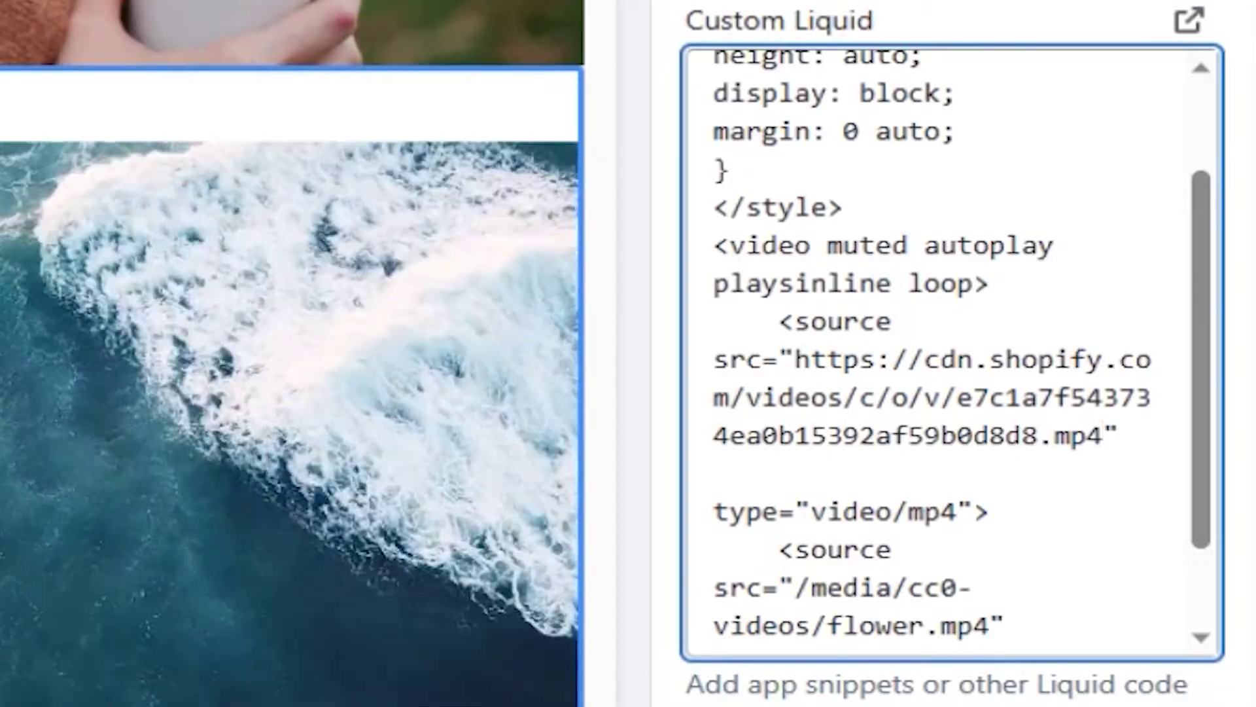
pyautogui.moveTo(794, 588); pyautogui.dragTo(989, 512)
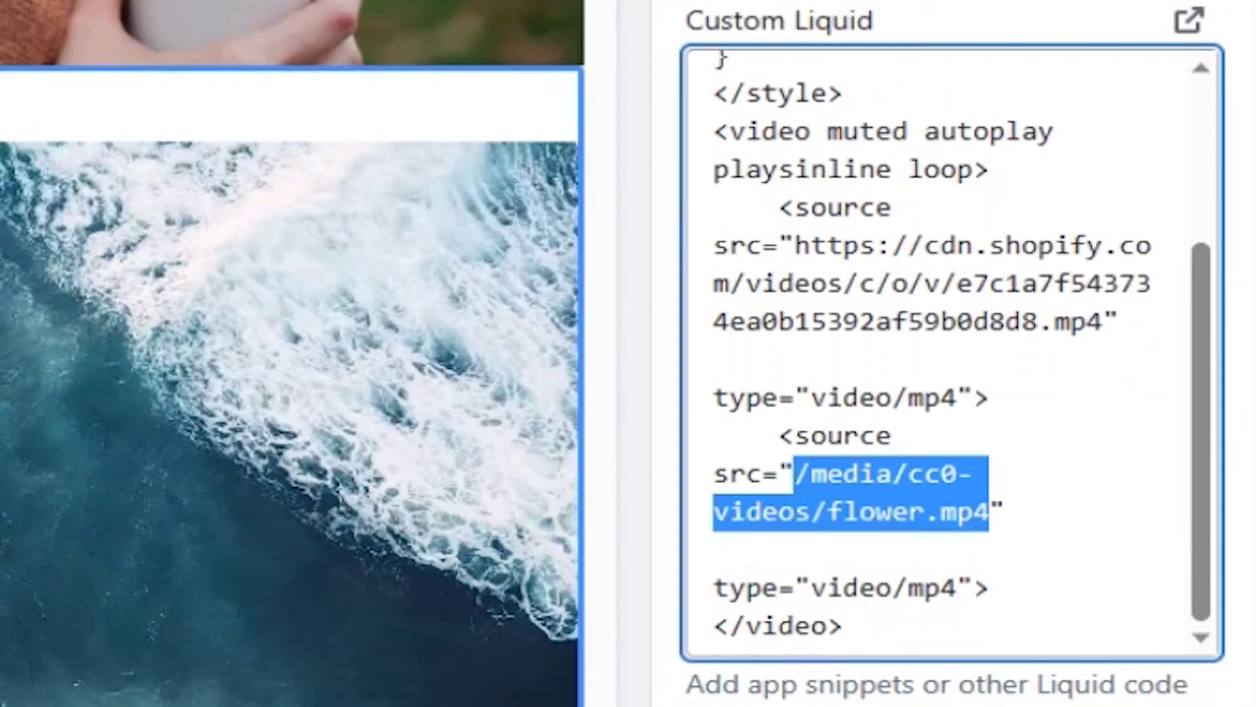
pyautogui.write('https://cdn.shopify.com/videos/c/o/v/e7c1a7f543734ea0b15392af59b0d8d8.mp4')
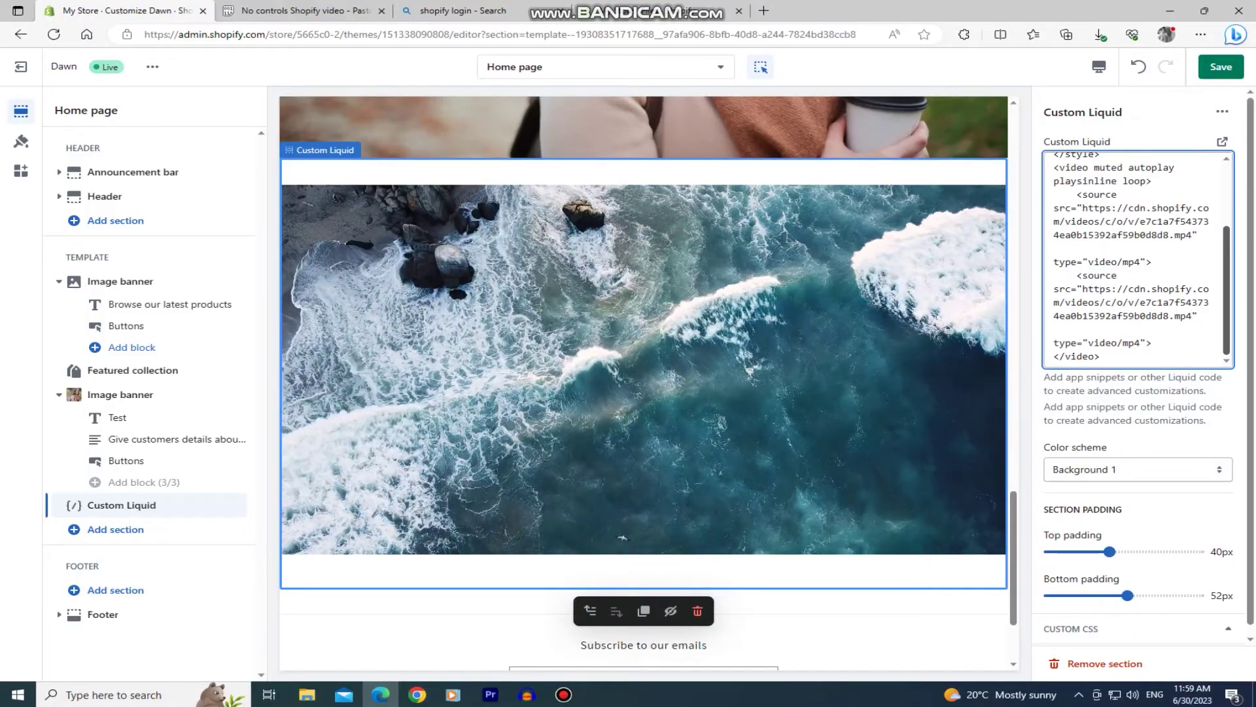
pyautogui.click(1221, 67)
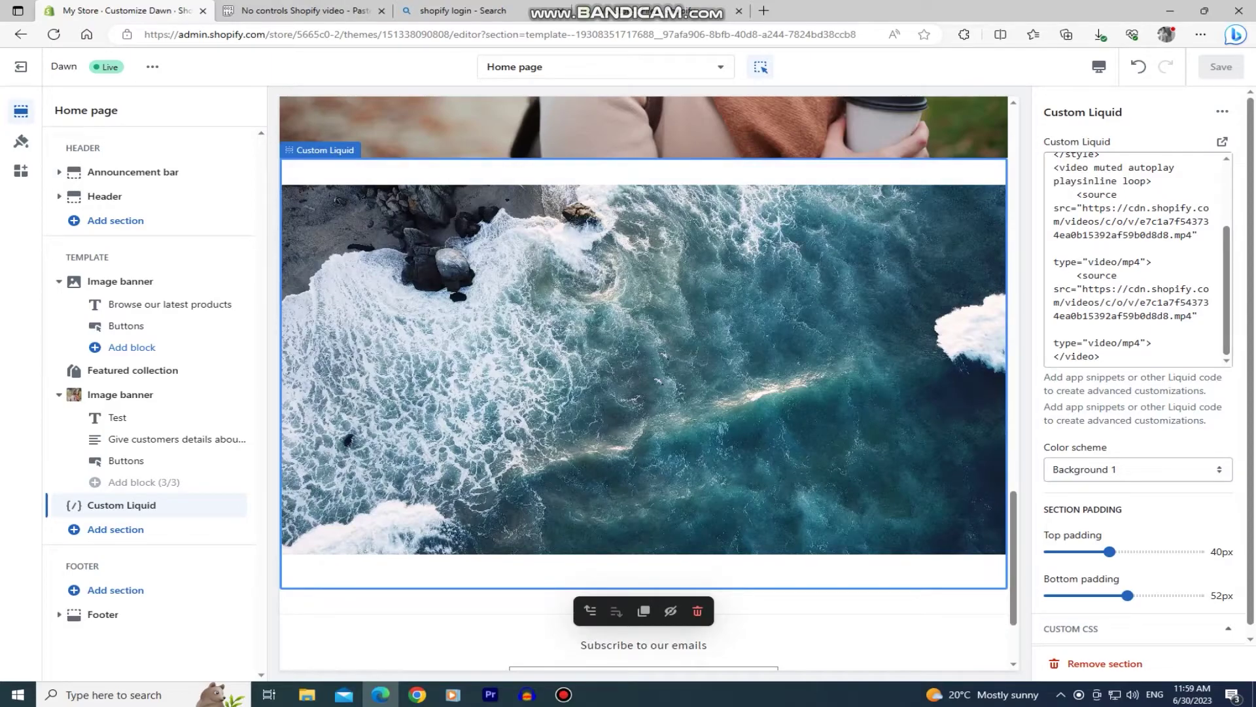
# - Move the Custom Liquid section above the second image banner and save
pyautogui.click(590, 610)
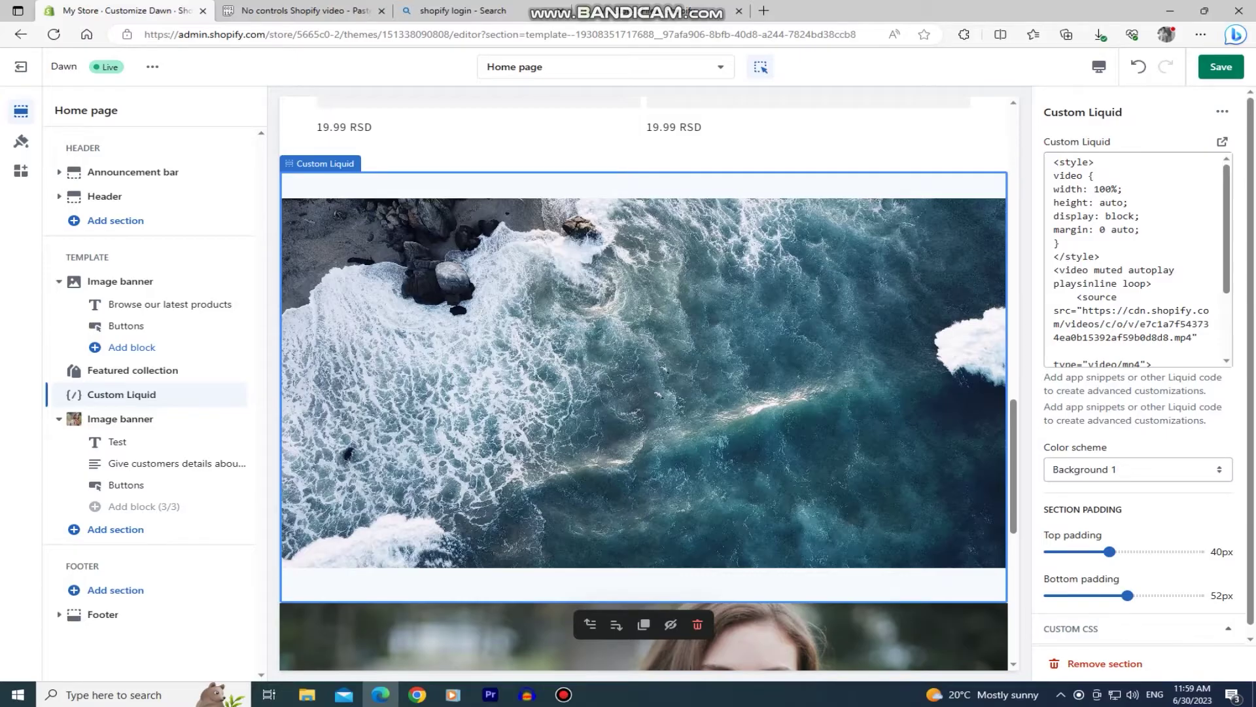
pyautogui.hotkey('ctrl', 's')
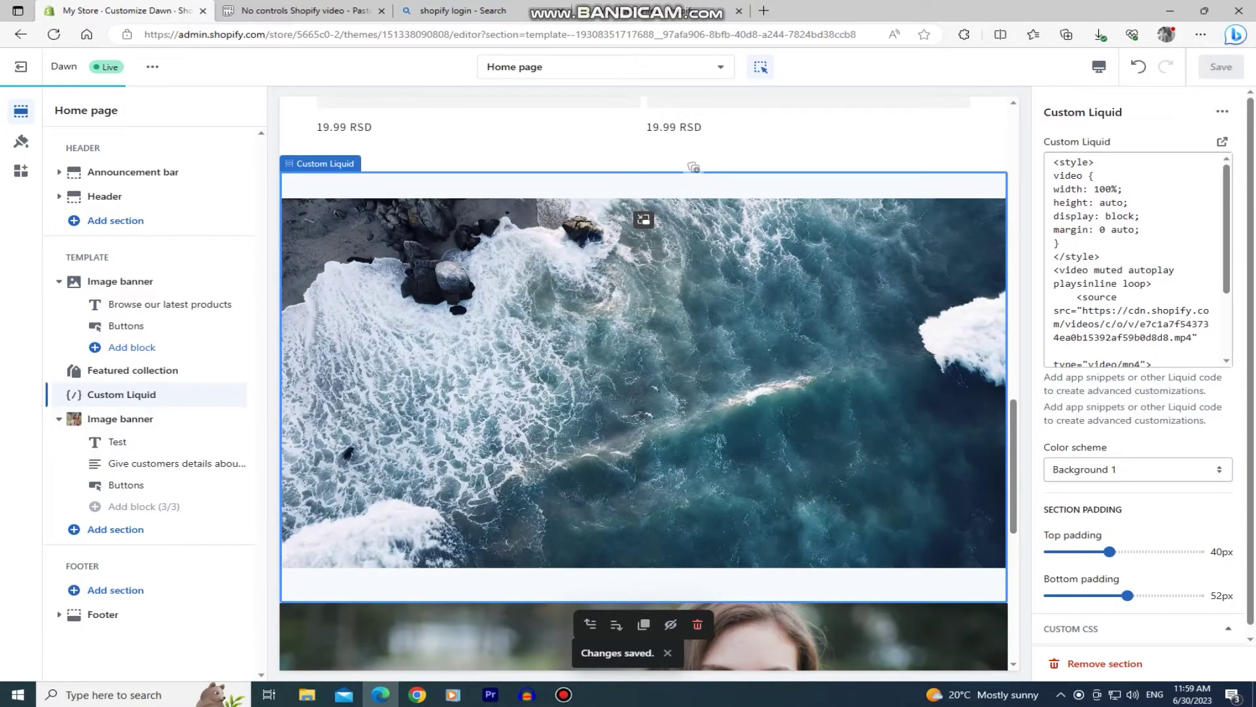
# - Change the video's CSS width from 100% to 75%
pyautogui.click(1102, 202)
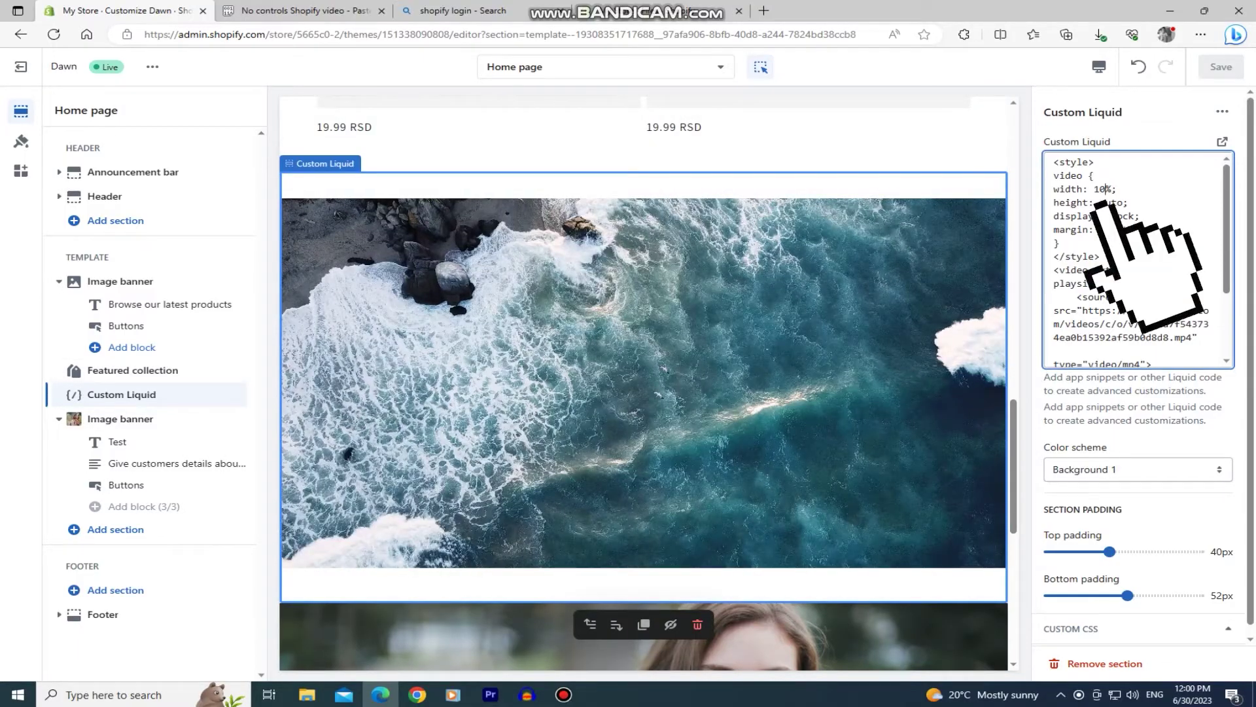
pyautogui.press('BackSpace')
pyautogui.write('5')
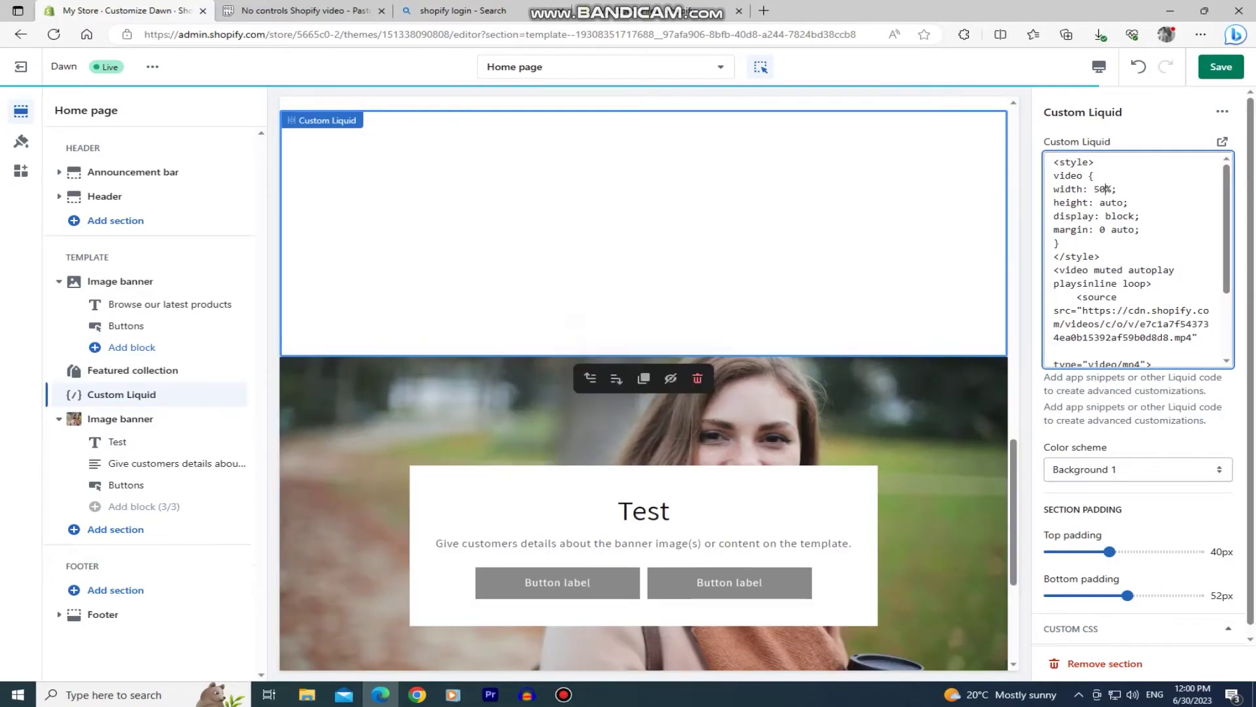
pyautogui.press('BackSpace')
pyautogui.press('BackSpace')
pyautogui.write('75')
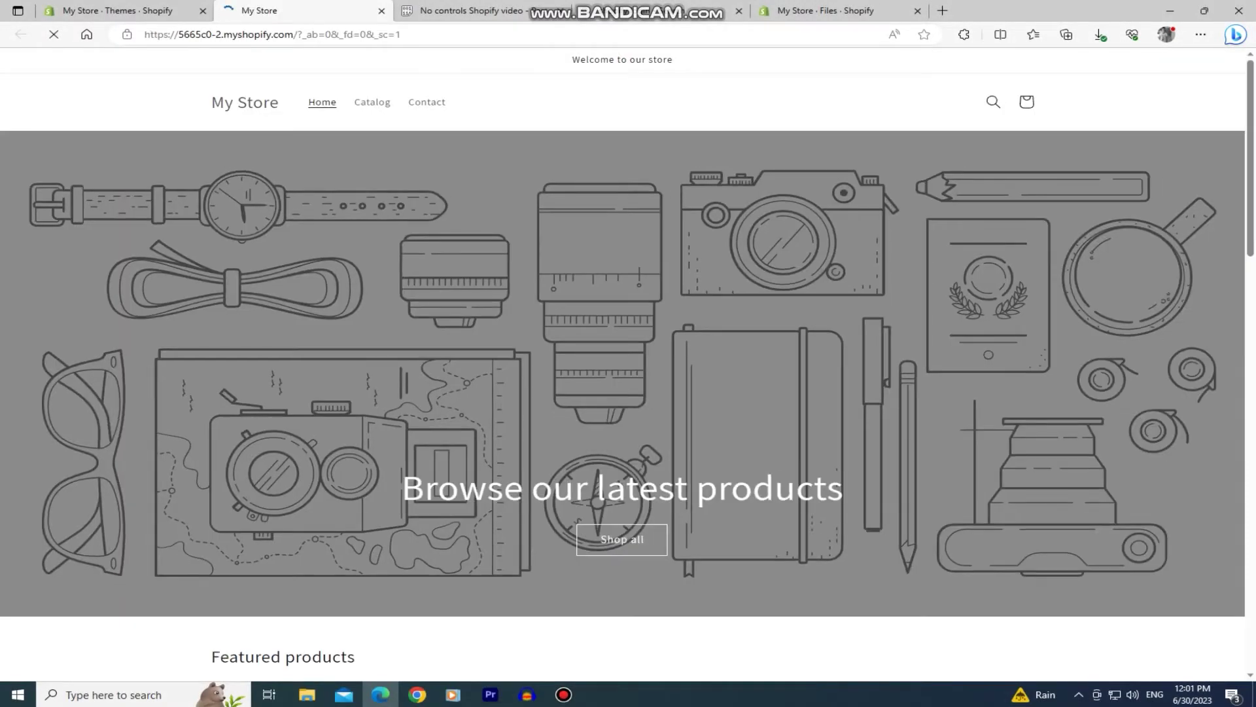
# - Check the ocean video plays without controls in the storefront preview, then open DevTools with F12
pyautogui.scroll(-10, 628, 353)
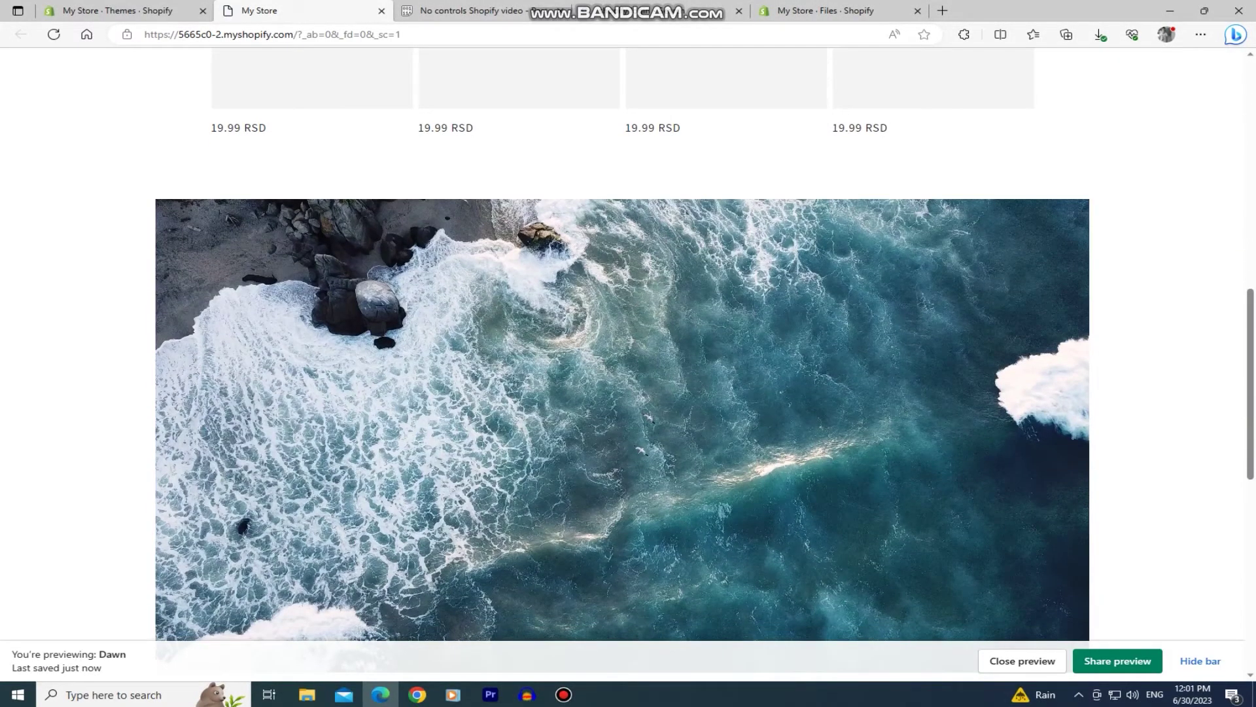
pyautogui.scroll(-1, 628, 392)
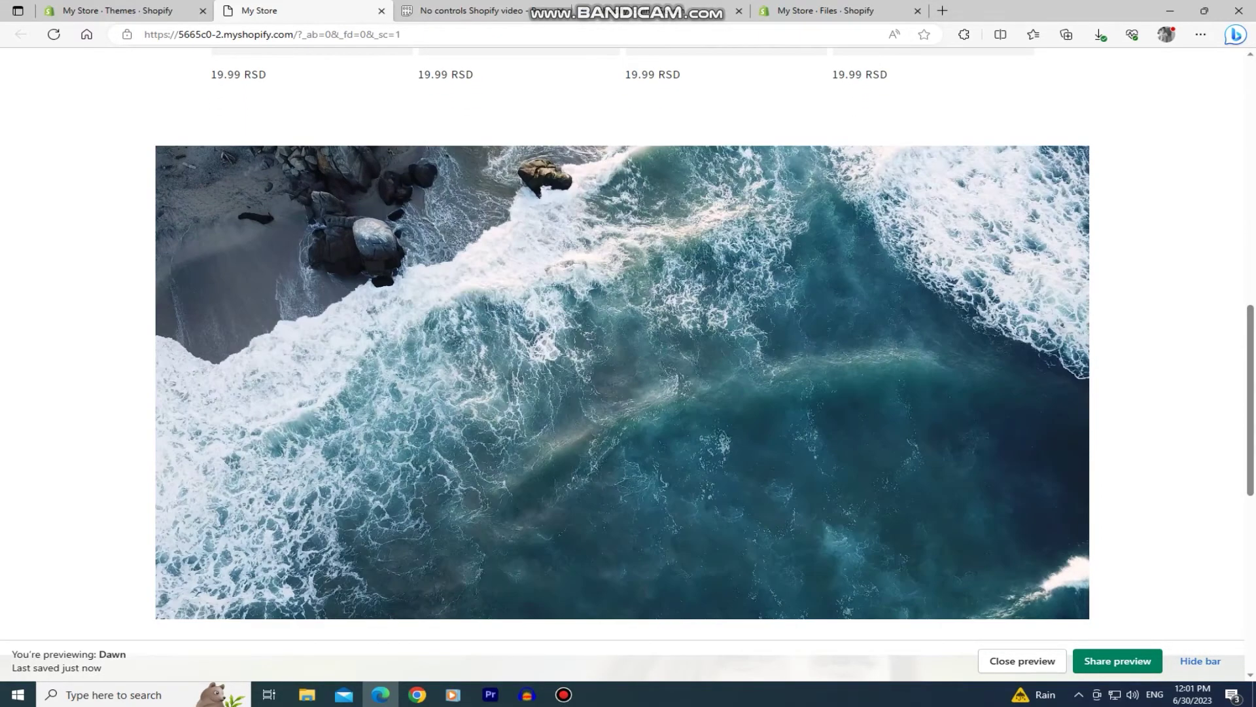
pyautogui.rightClick(63, 292)
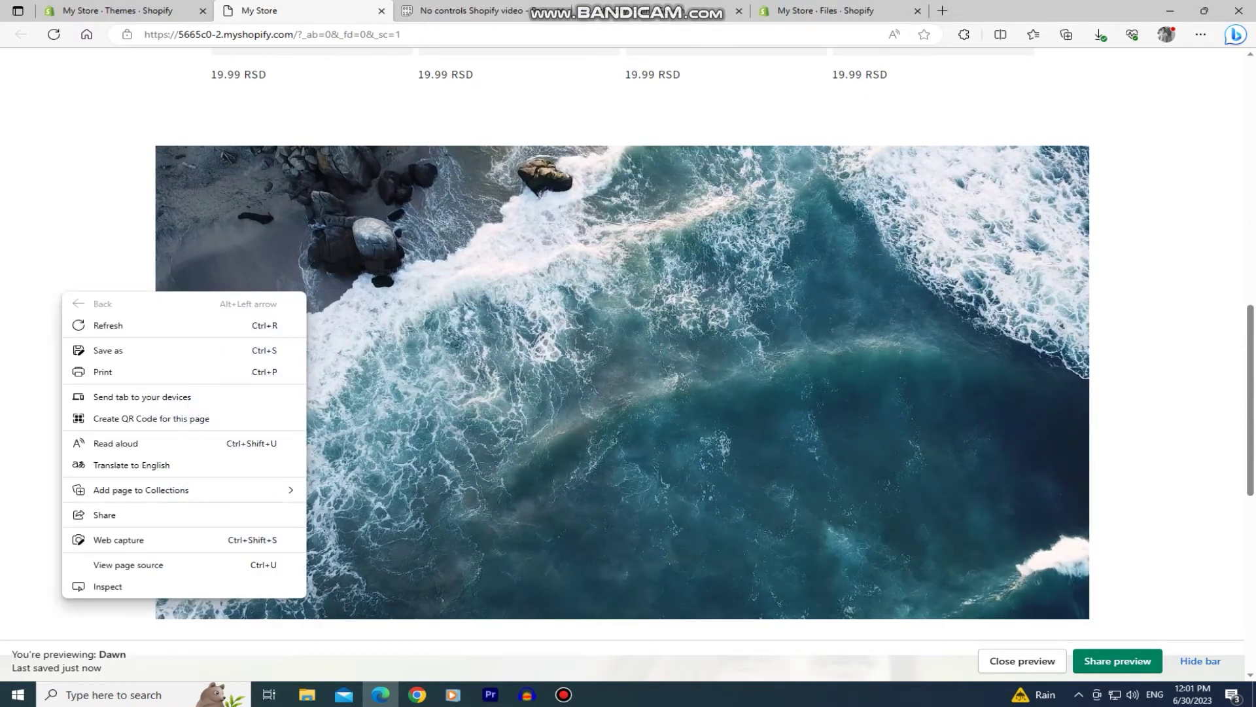
pyautogui.press('Escape')
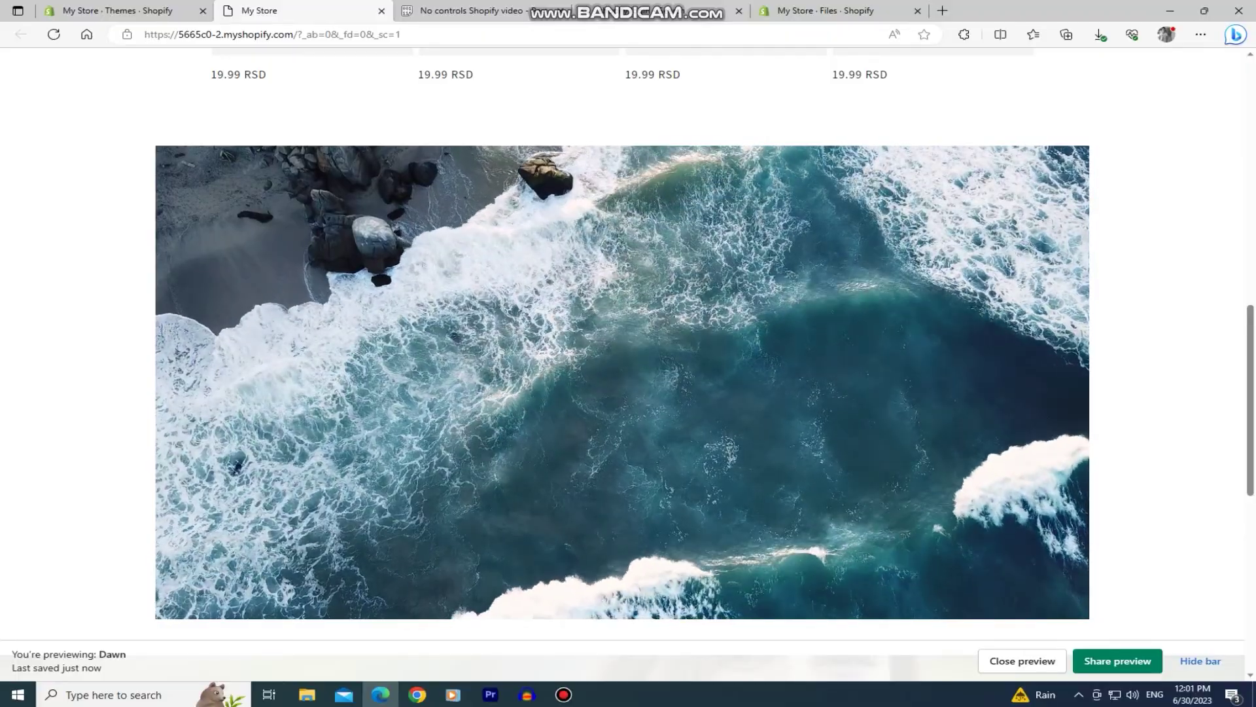
pyautogui.press('F12')
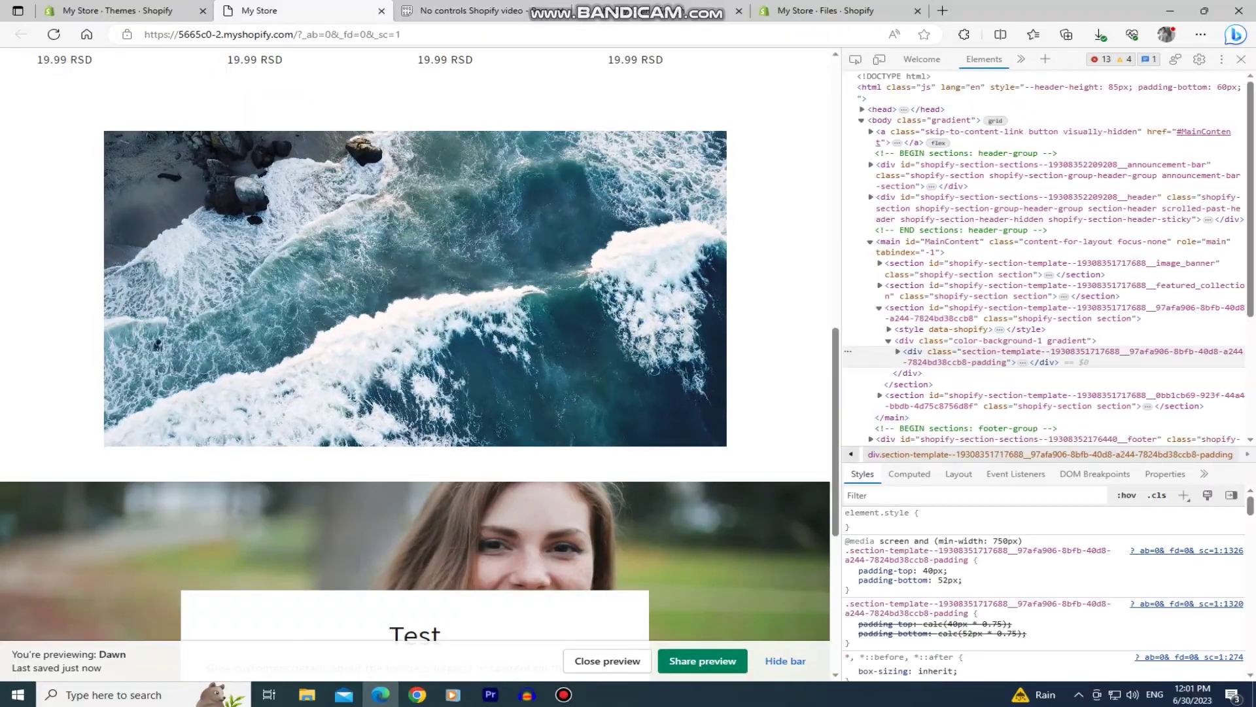
# - Emulate mobile devices in DevTools, trying iPhone SE then iPhone 12 Pro (390 × 844)
pyautogui.hotkey('ctrl', 'shift', 'm')
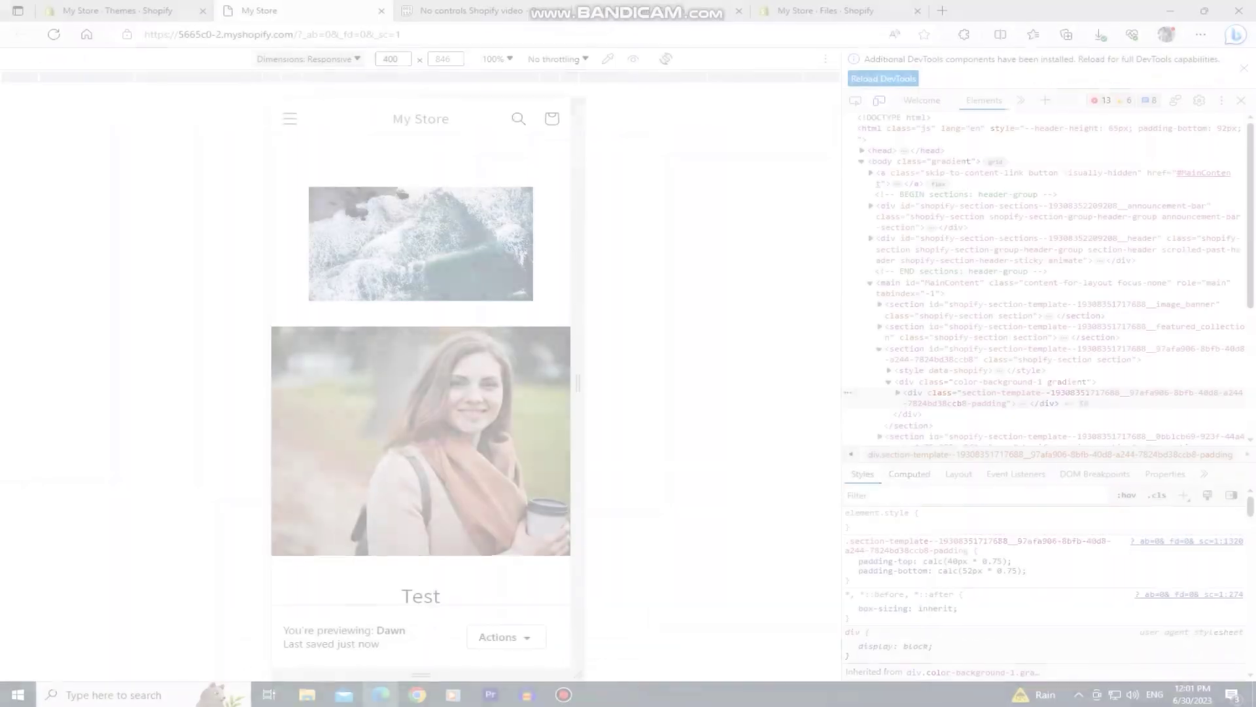
pyautogui.click(308, 59)
pyautogui.click(304, 104)
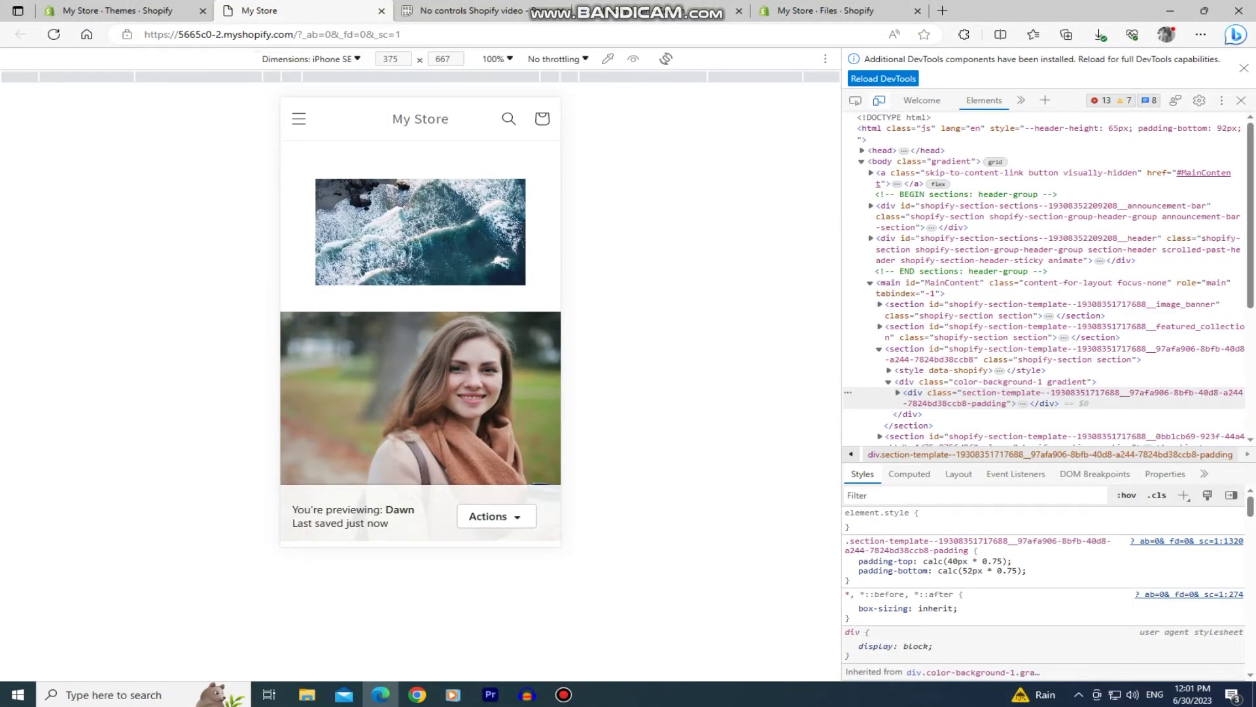
pyautogui.click(308, 59)
pyautogui.click(303, 147)
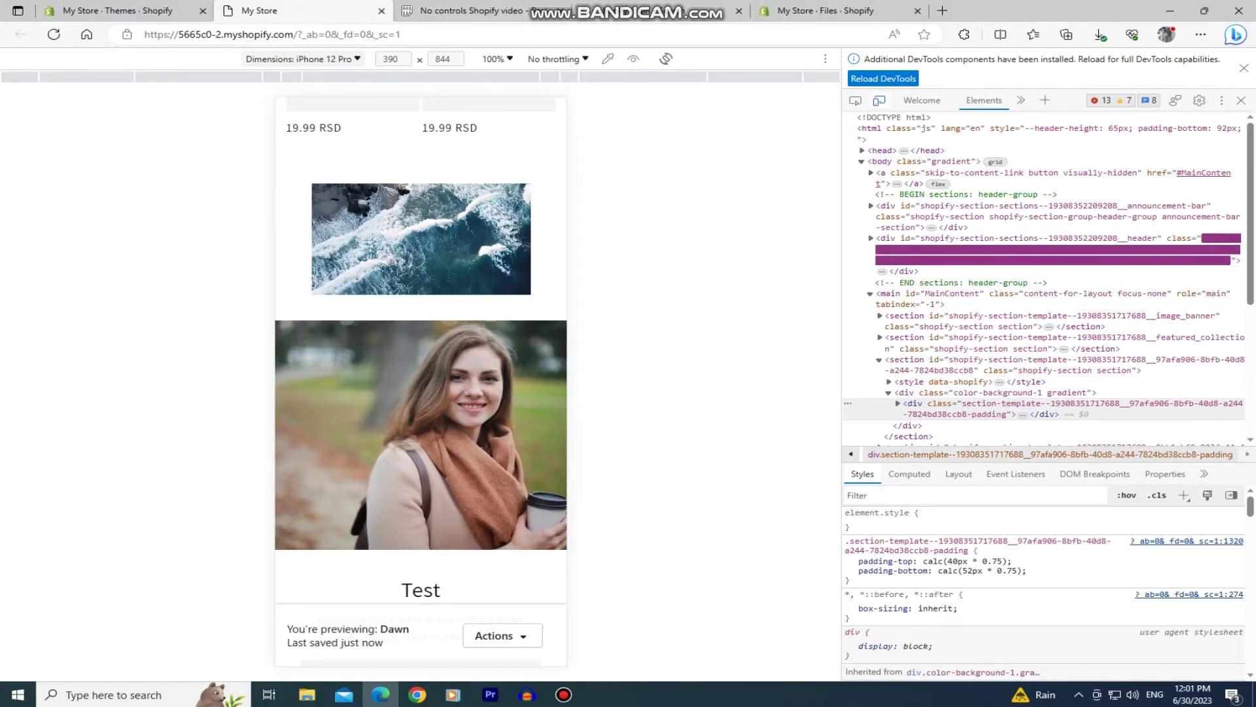